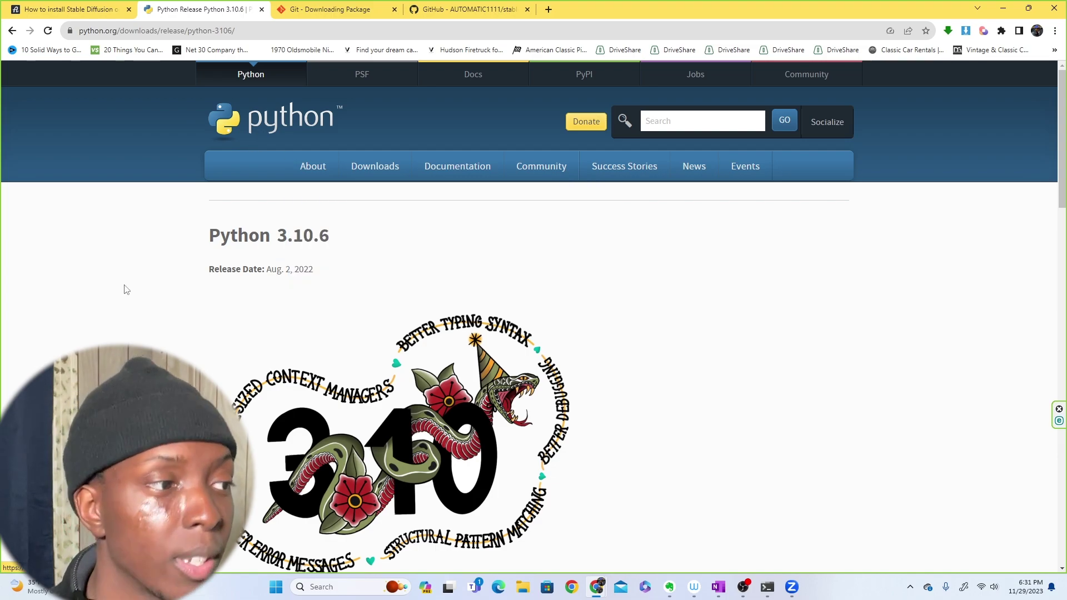
Download the Python 3.10.6 Windows installer (64-bit) from the page's Files table
scroll(189, 228, down, 10)
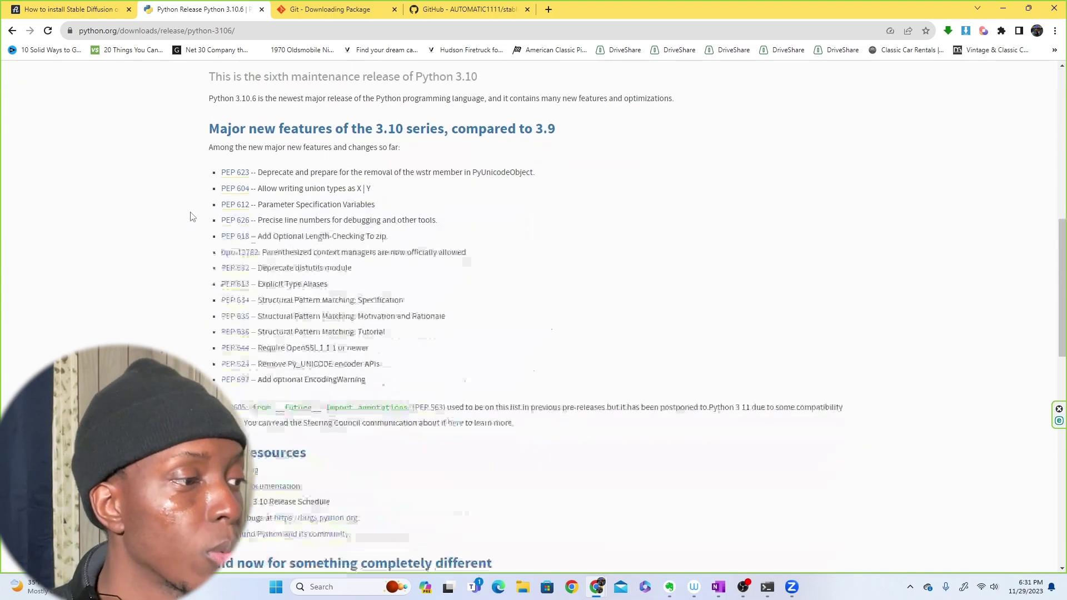
scroll(350, 139, down, 15)
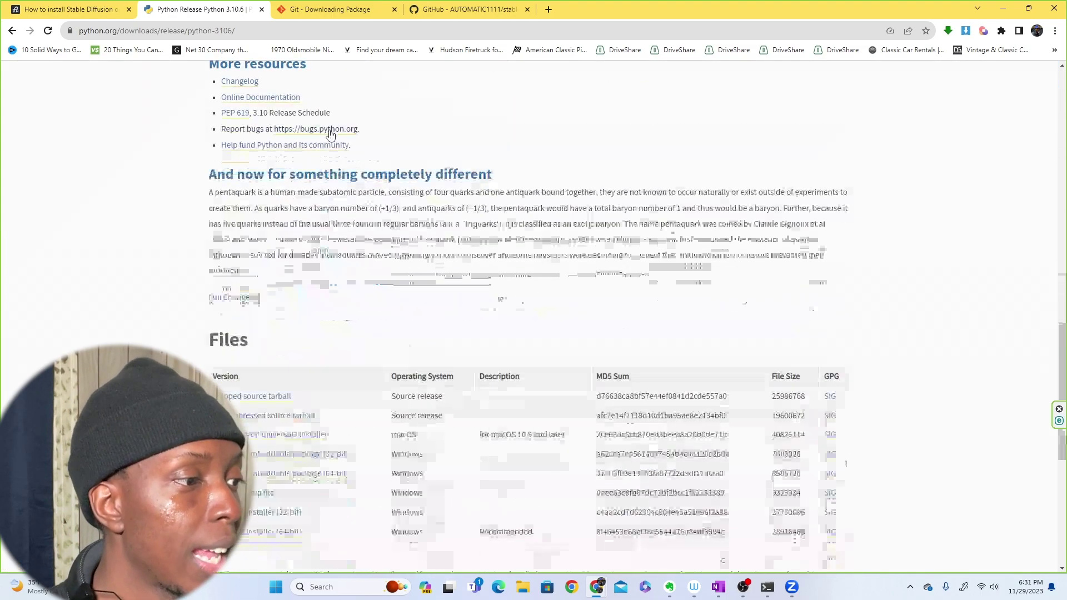
scroll(318, 147, up, 2)
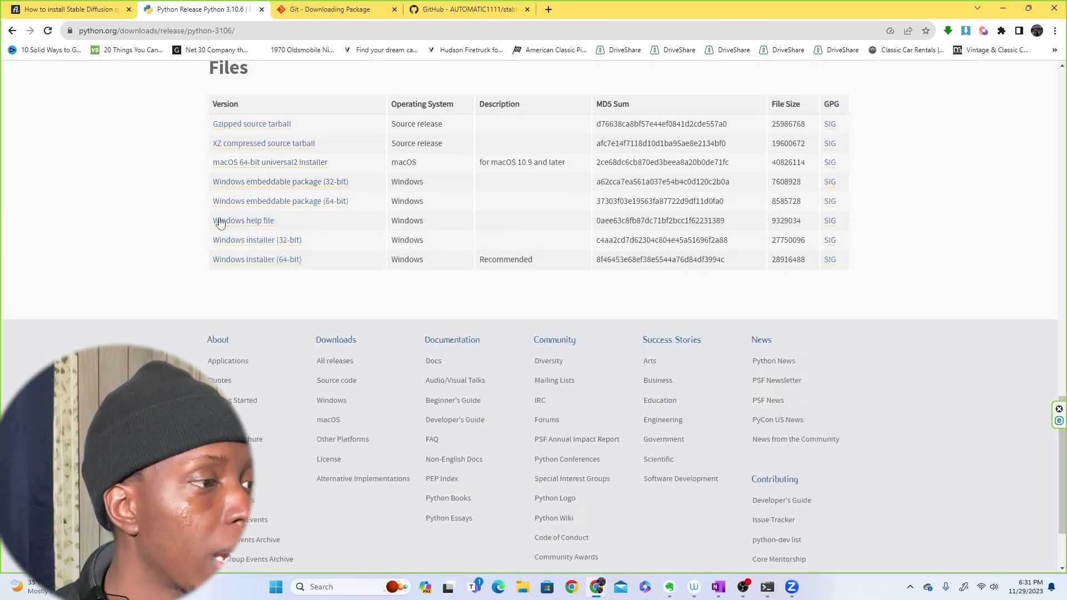
click(261, 262)
Run the Python 3.10.6 installer with Add Python 3.10 to PATH ticked and default settings
click(912, 51)
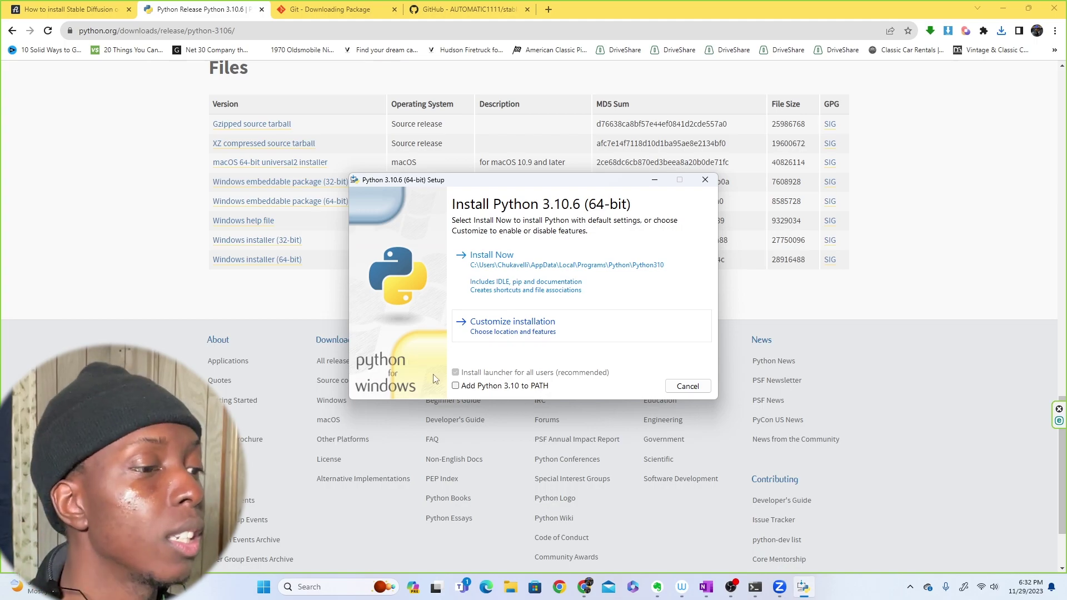
click(456, 386)
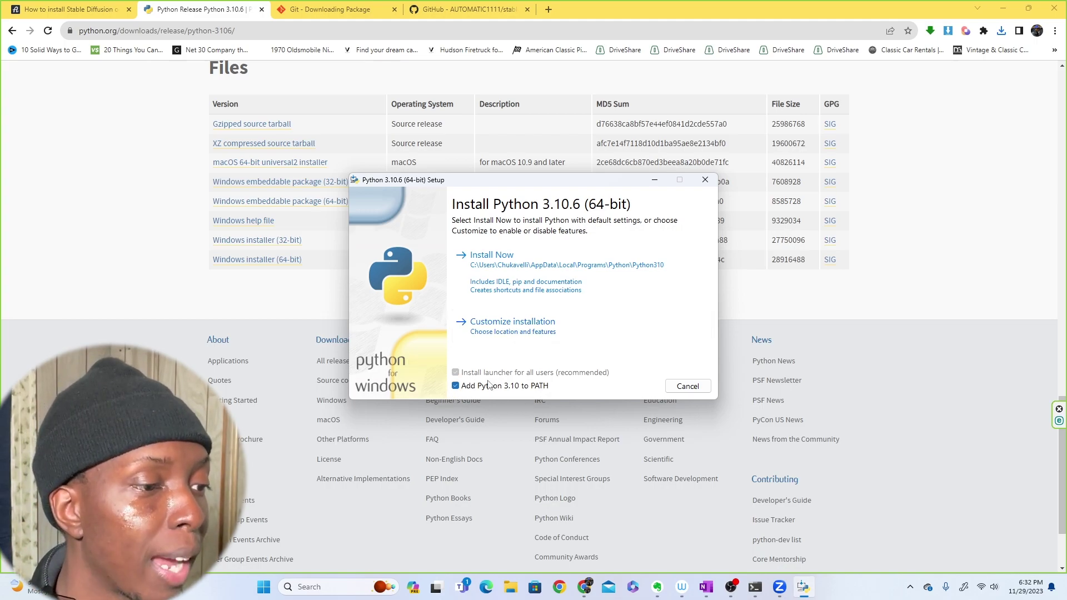
click(561, 259)
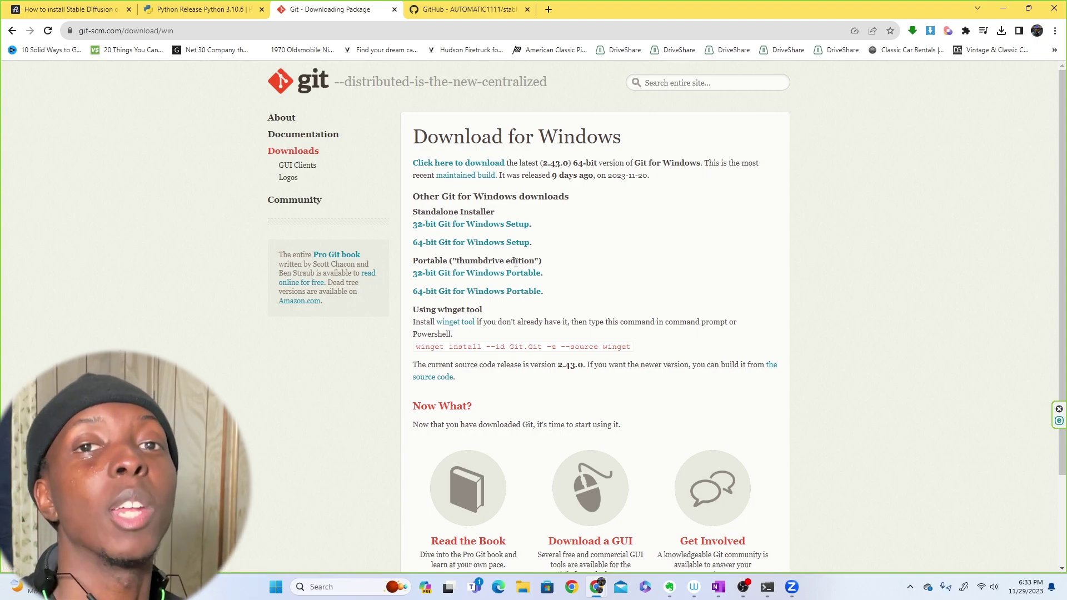
Download Git-2.43.0-64-bit.exe and run it from Chrome's download list
click(480, 242)
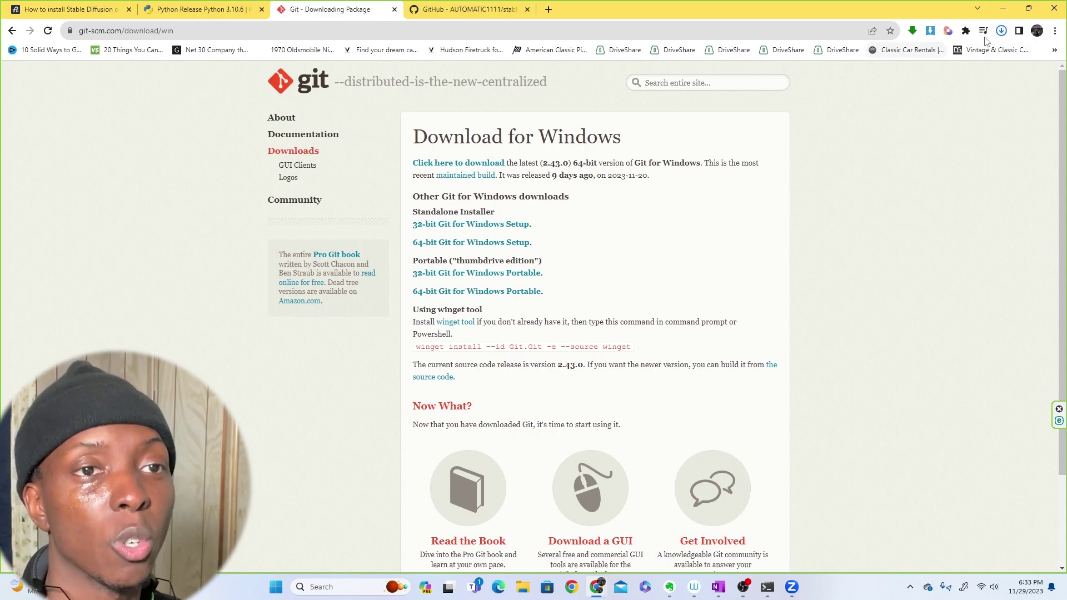
click(1001, 31)
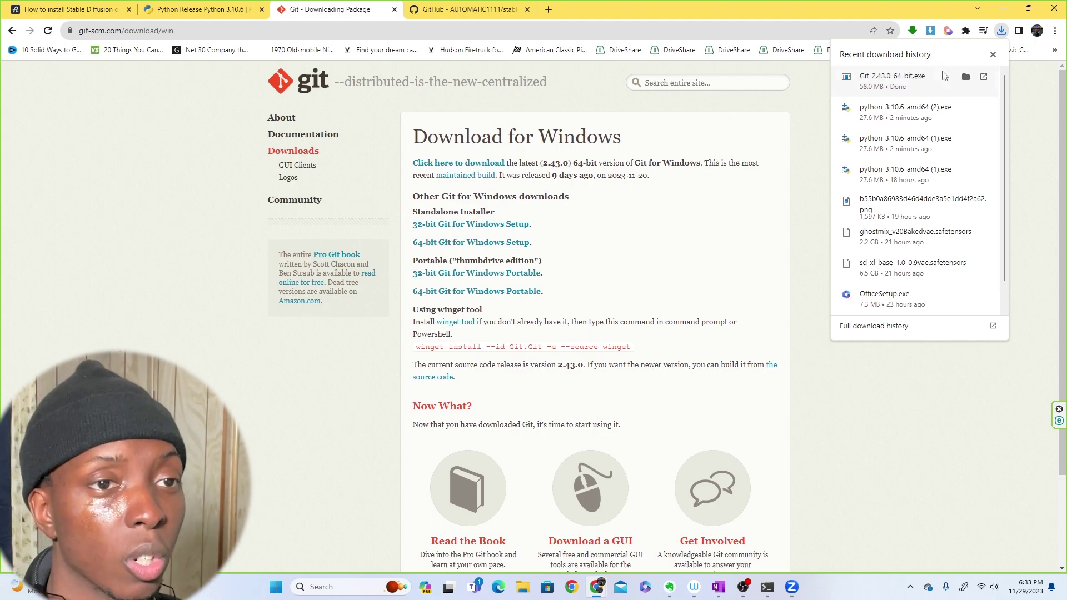
click(939, 78)
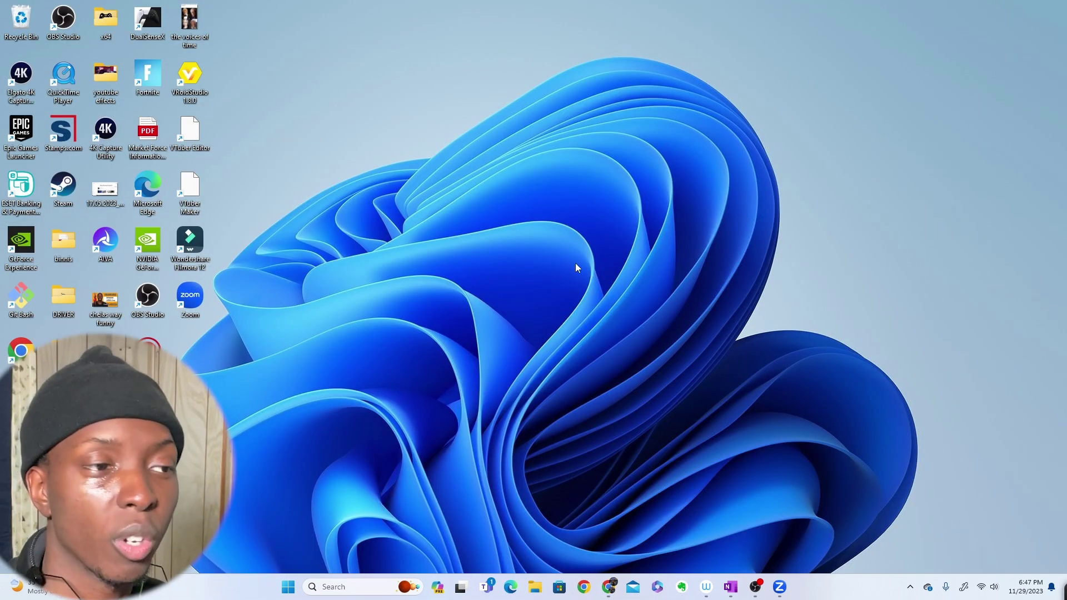
Create a new desktop folder named Automatic1111
right_click(522, 234)
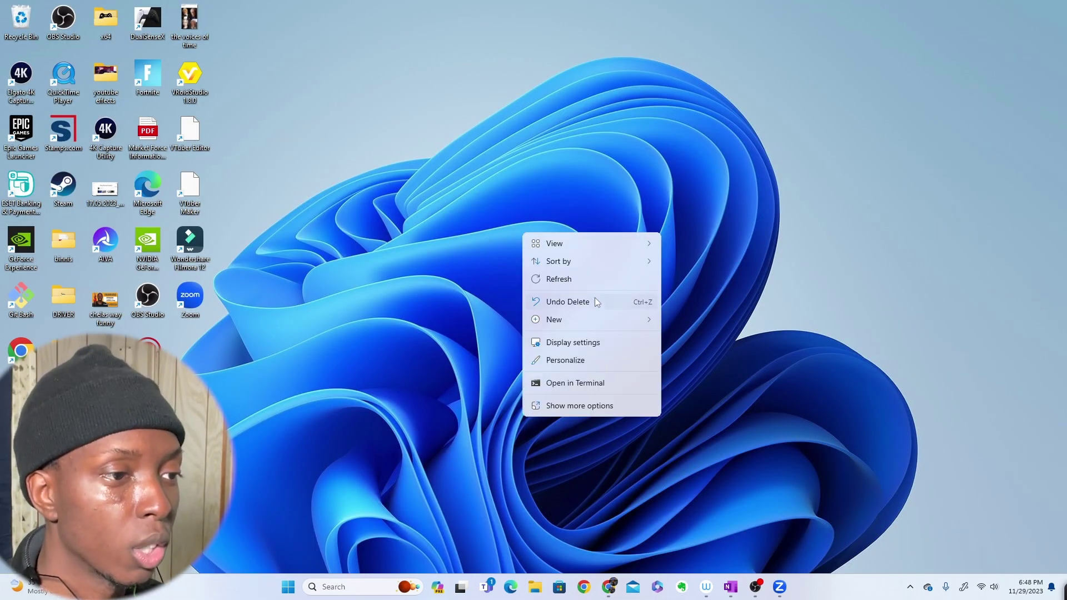
mouse_move(588, 321)
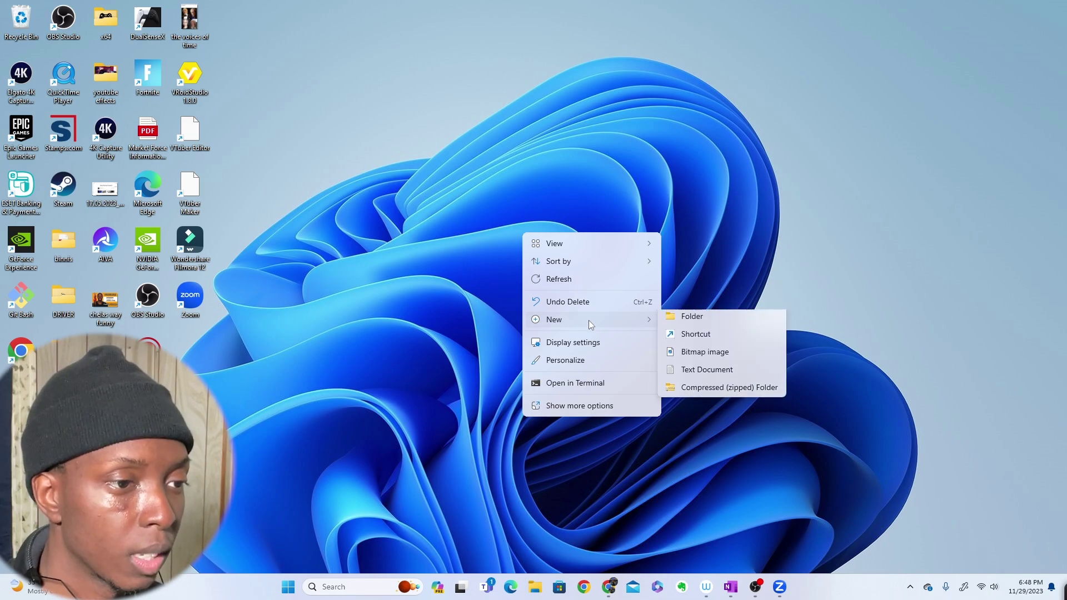
click(675, 323)
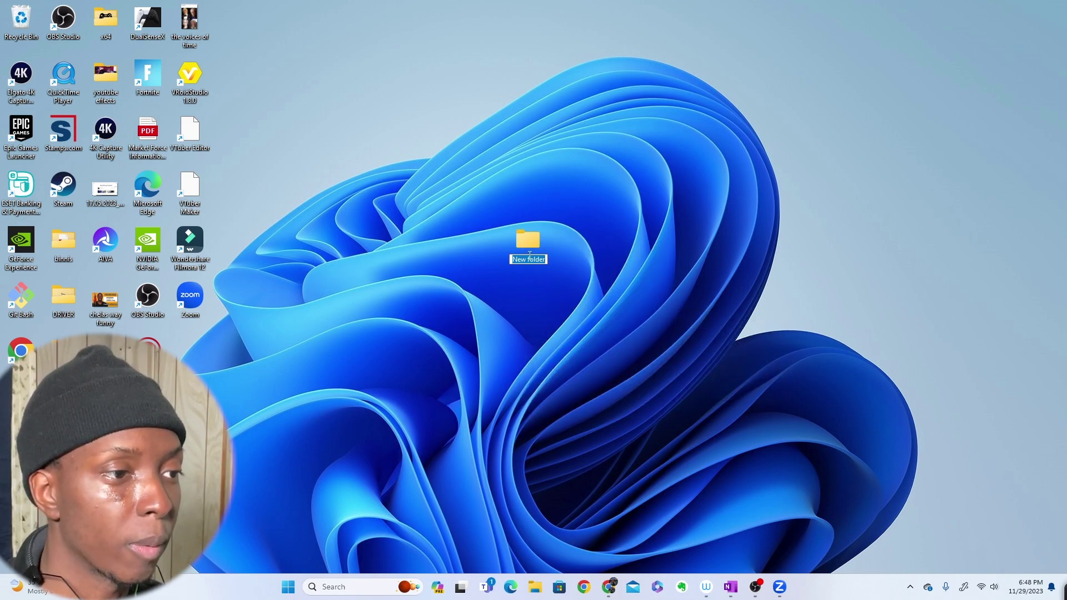
text(Au)
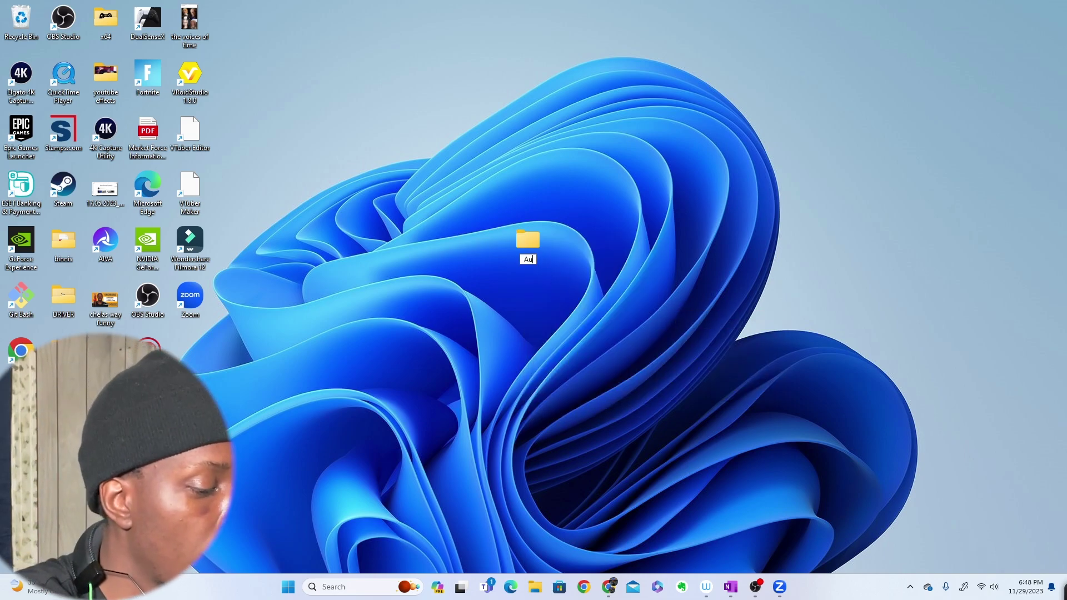
text(tomatic1111)
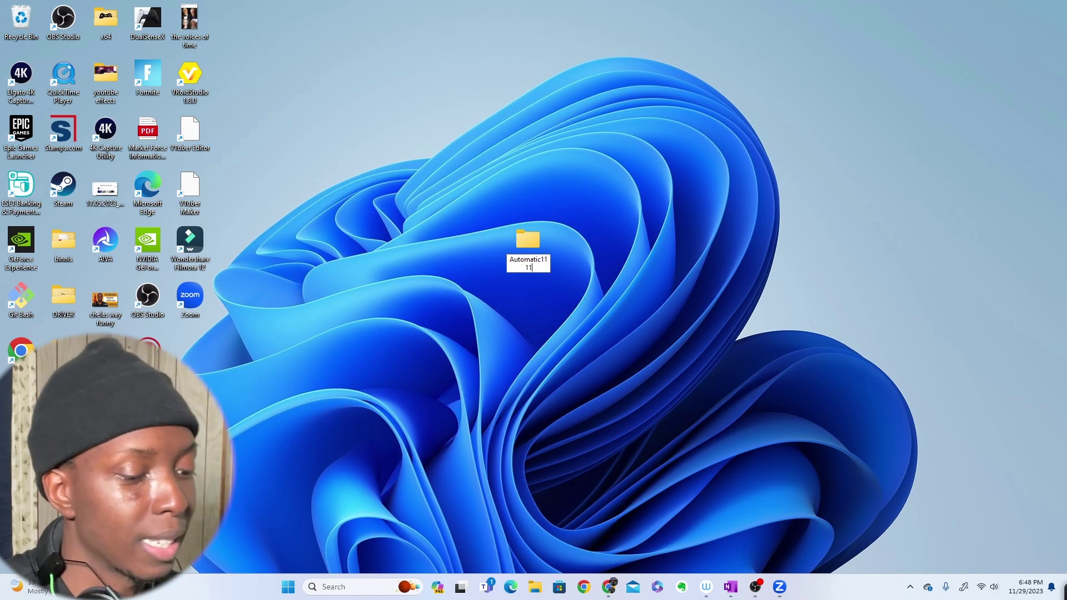
key(Return)
Open the Automatic1111 folder in File Explorer
click(575, 204)
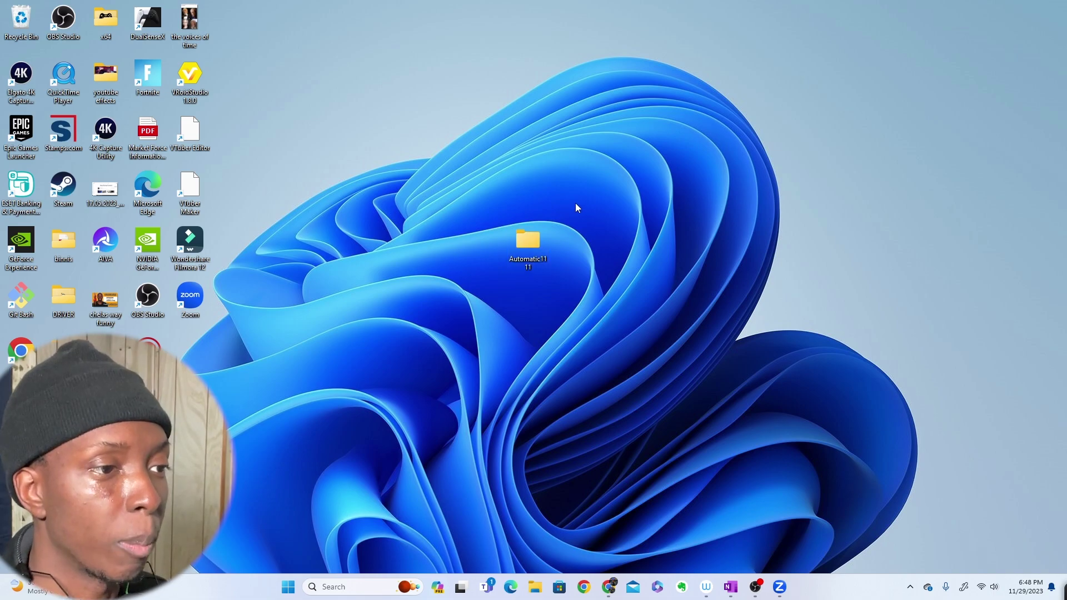
right_click(527, 247)
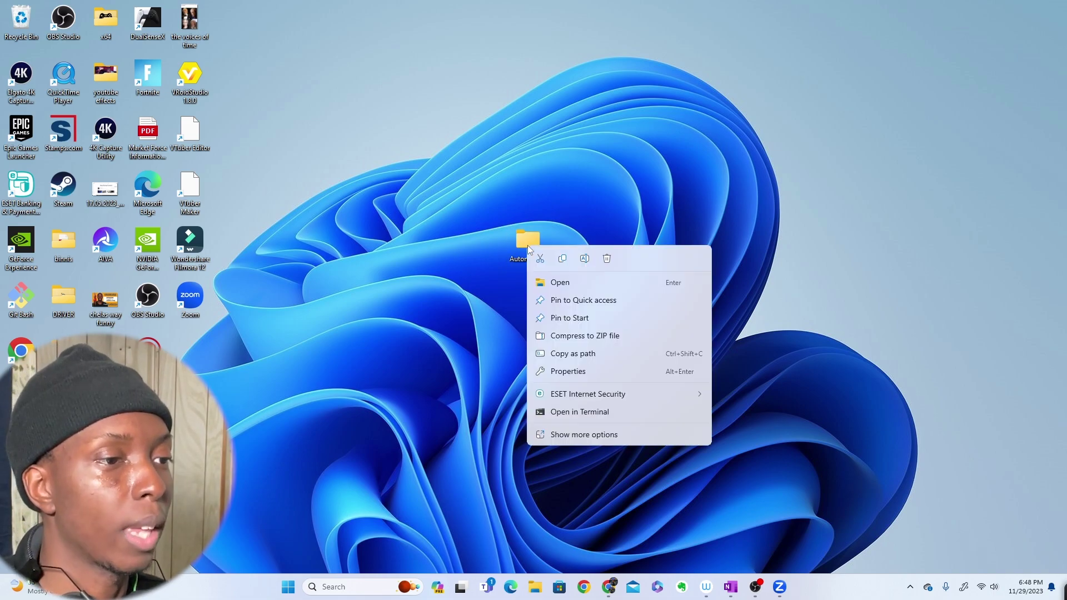
click(561, 283)
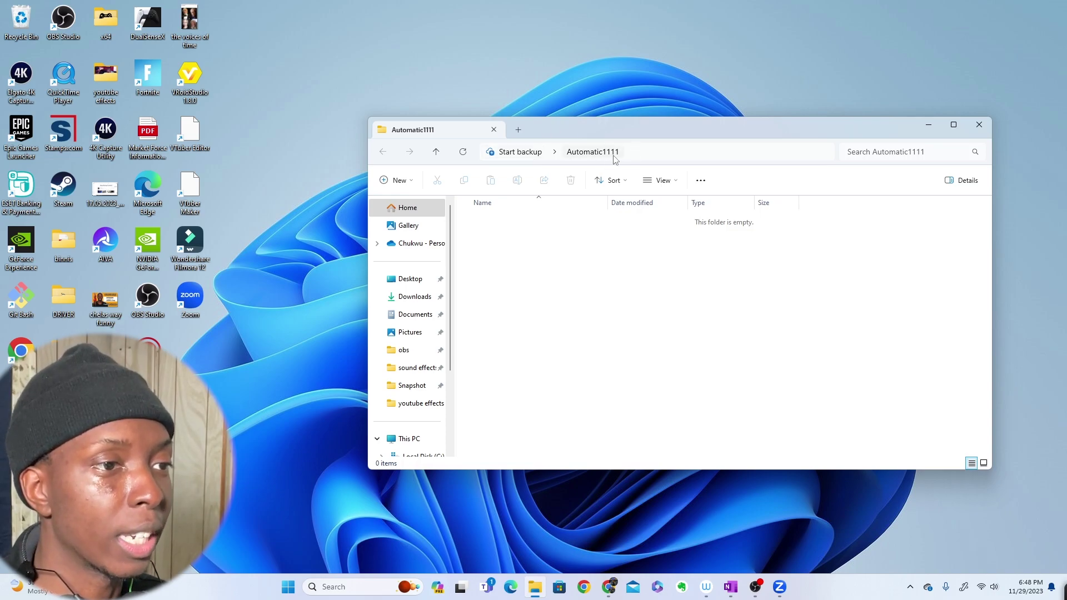
Open a Command Prompt in the Automatic1111 folder by entering cmd in the address bar
click(650, 152)
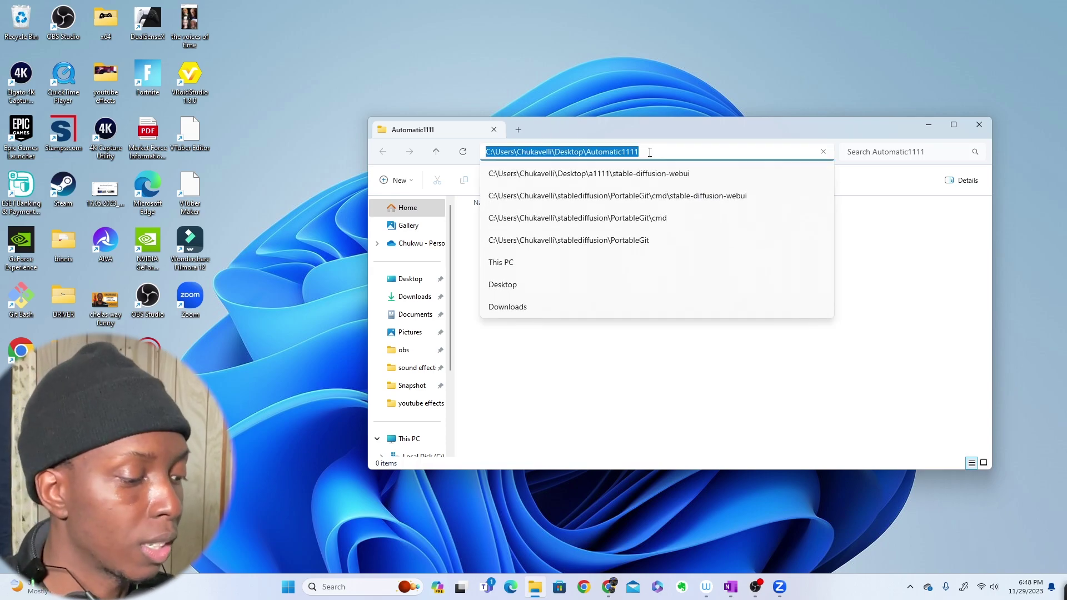
text(cmd)
key(Return)
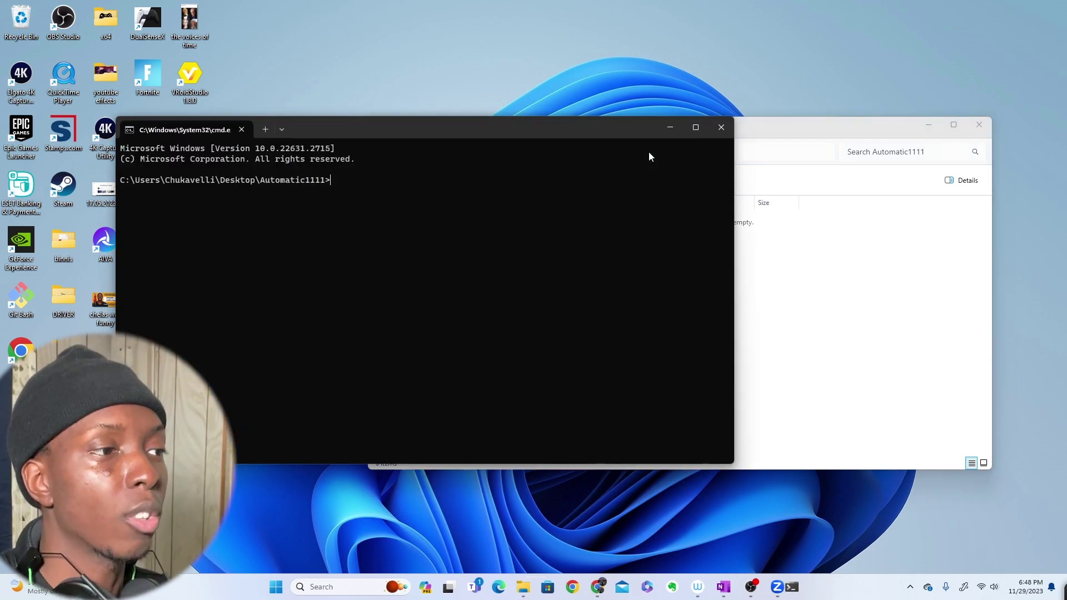
drag(512, 124, 513, 71)
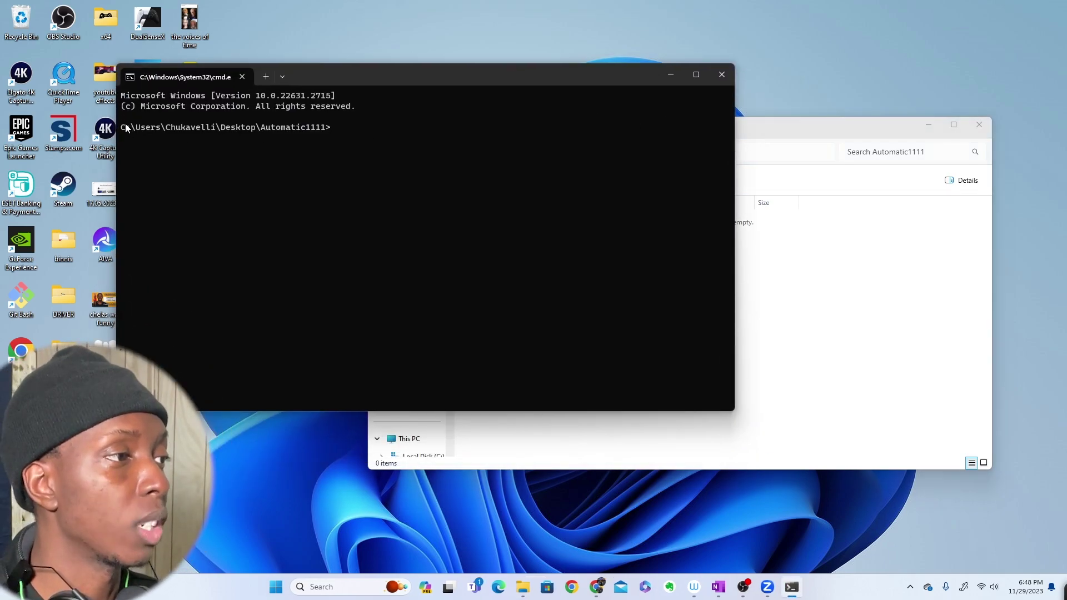
drag(130, 130, 333, 128)
key(ctrl+c)
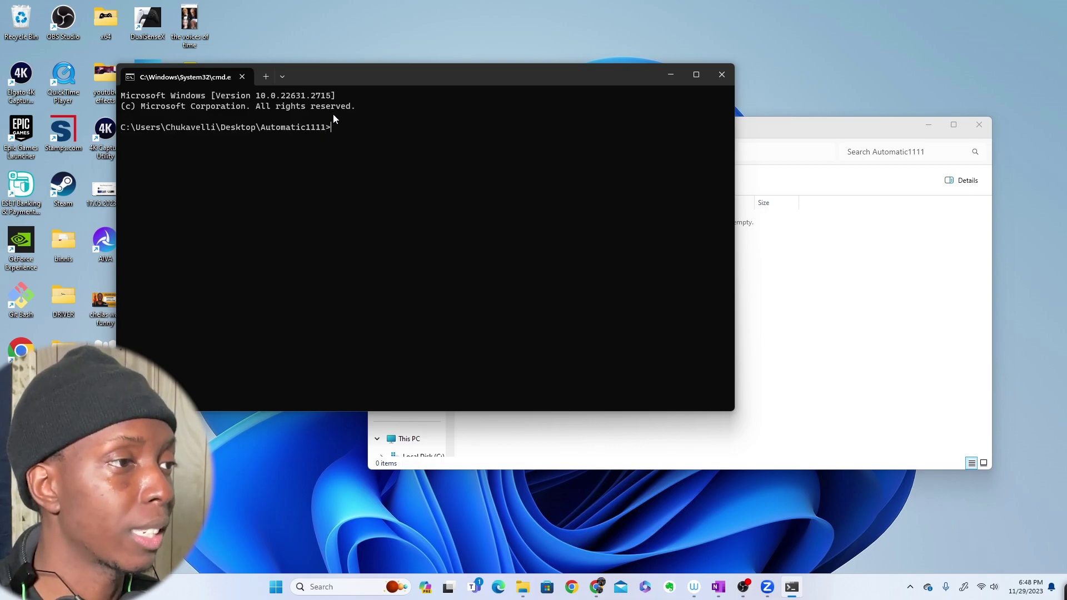
Run the guide's git clone command for stable-diffusion-webui, then minimize both windows
key(alt+Tab)
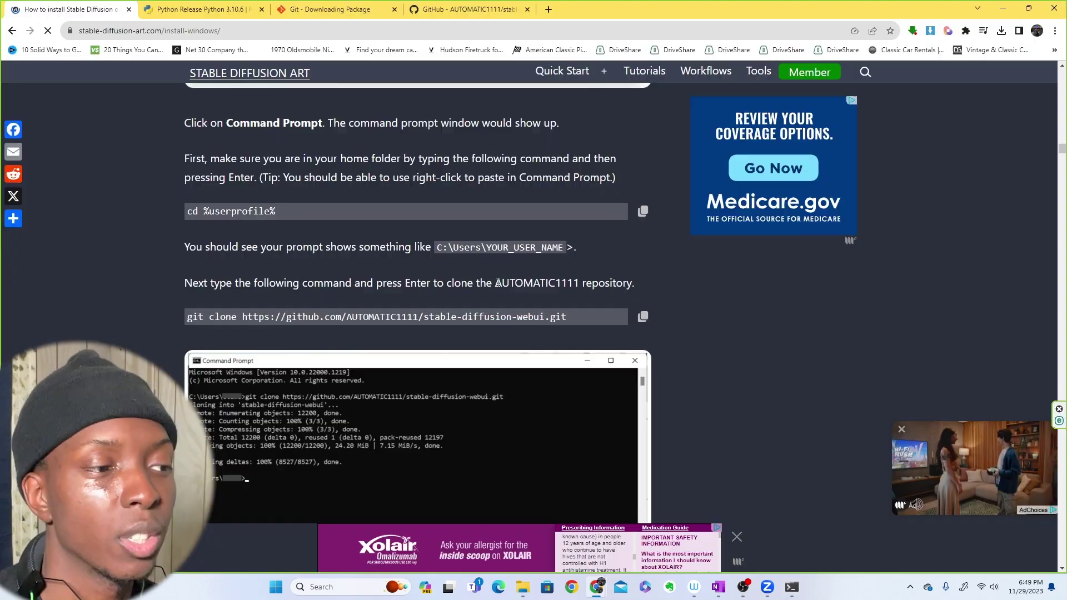
click(642, 319)
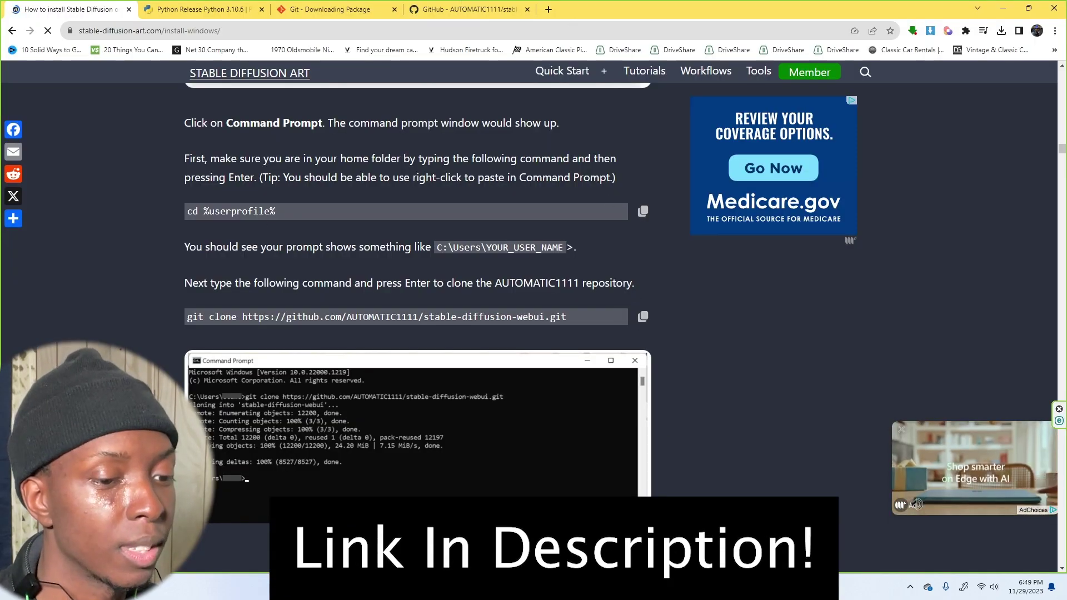
key(alt+Tab)
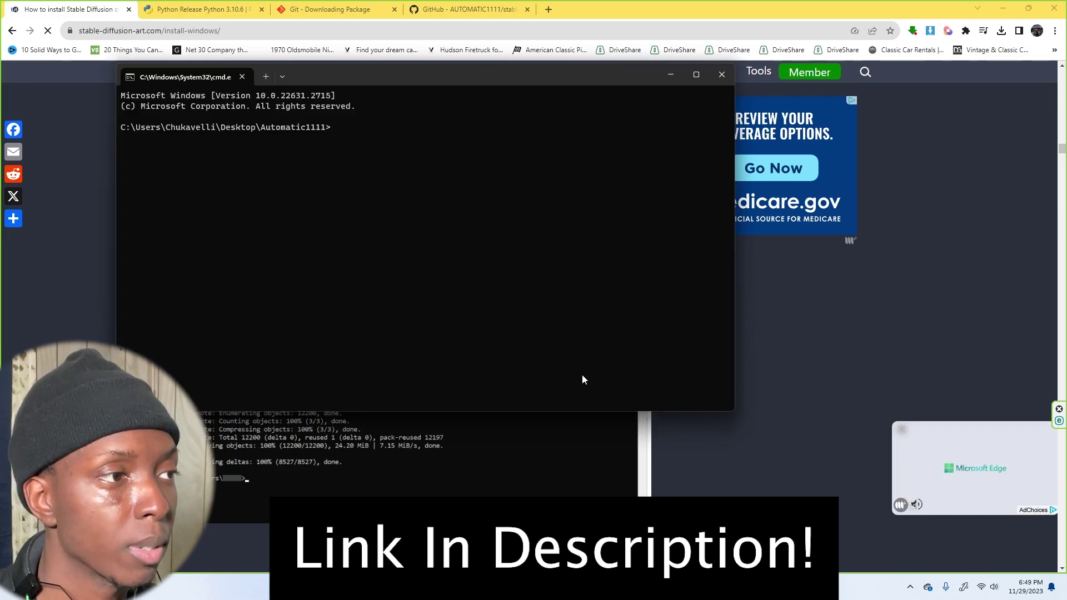
key(ctrl+v)
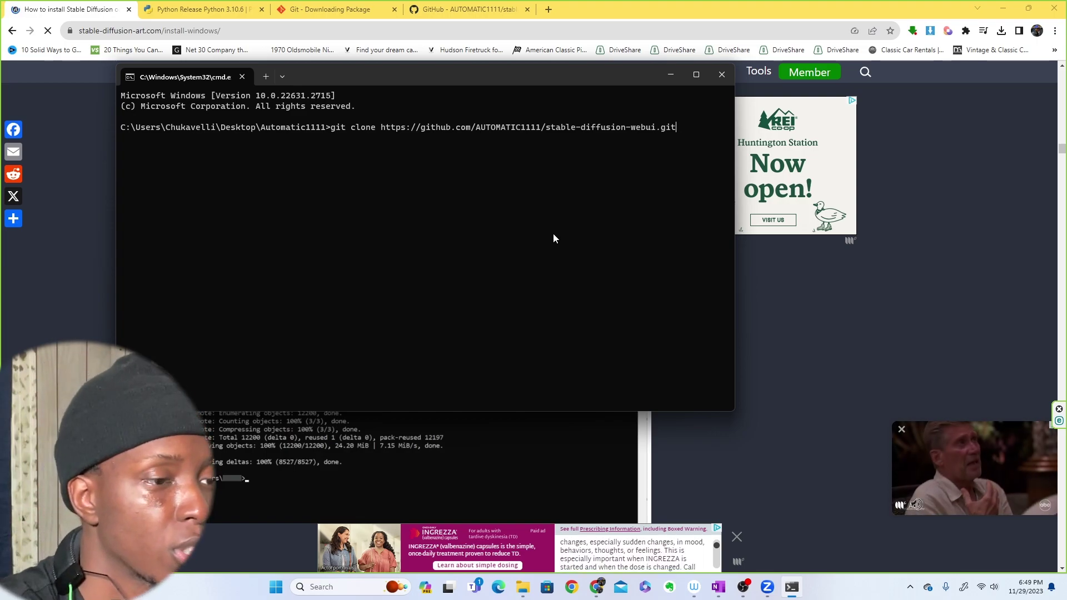
key(Return)
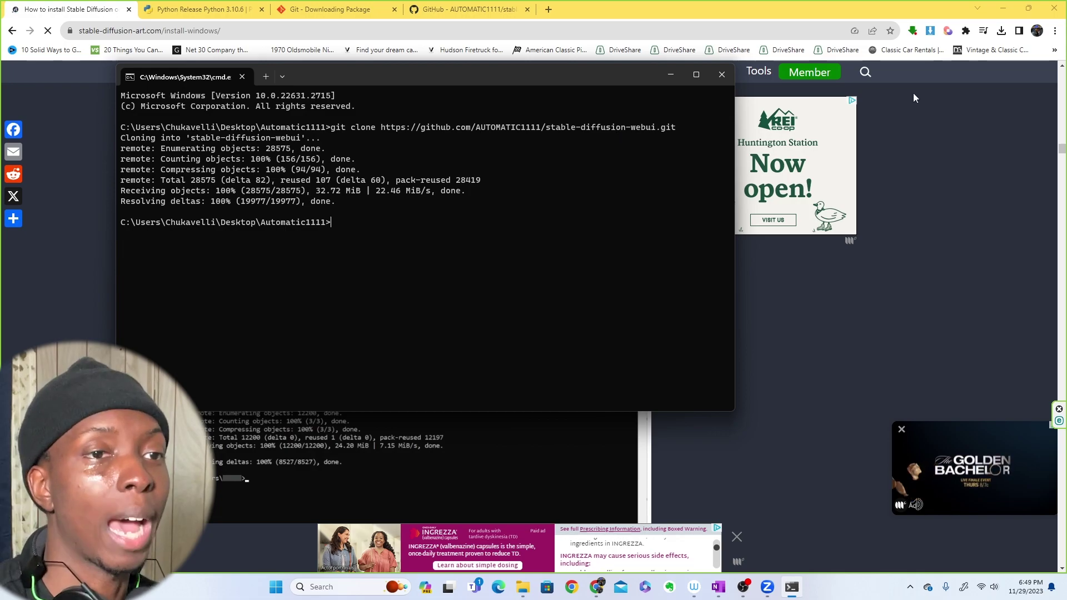
click(1003, 8)
click(670, 75)
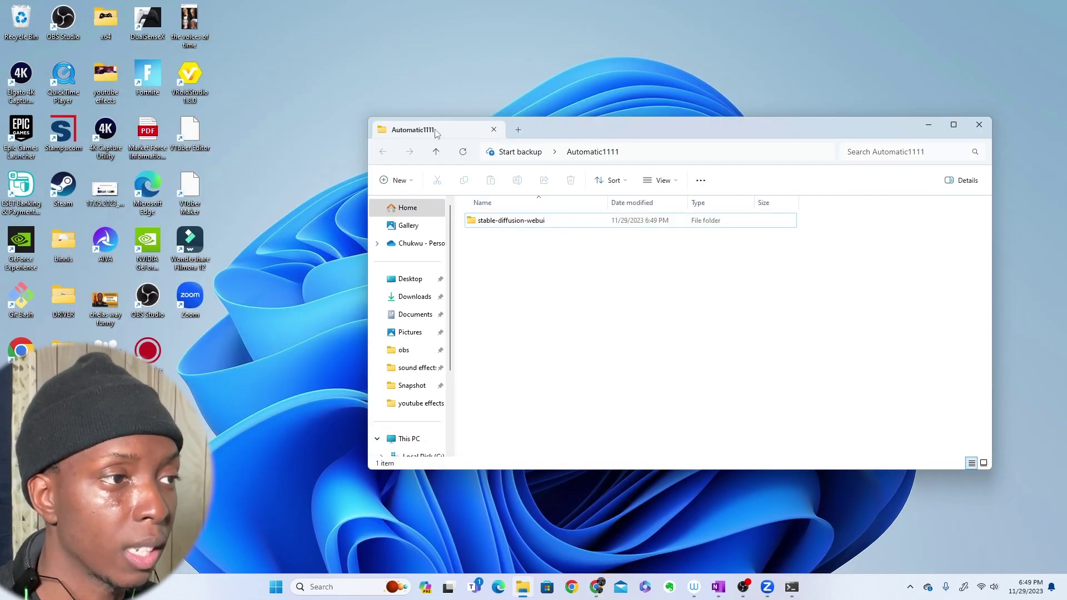
Open stable-diffusion-webui and run the webui-user batch file to start the web UI at 127.0.0.1:7860
click(527, 223)
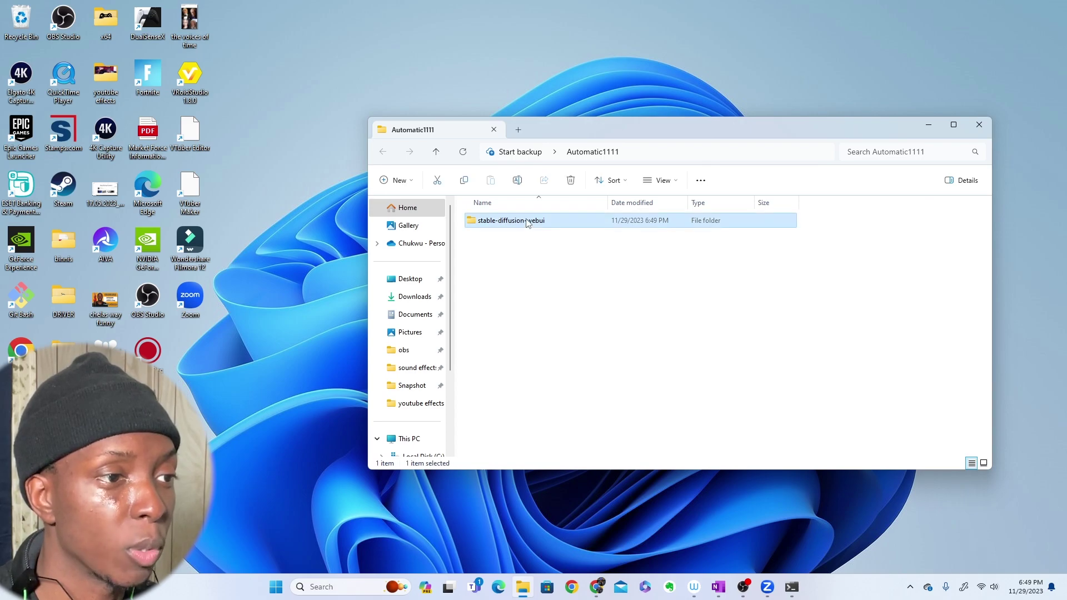
double_click(527, 222)
scroll(548, 247, down, 4)
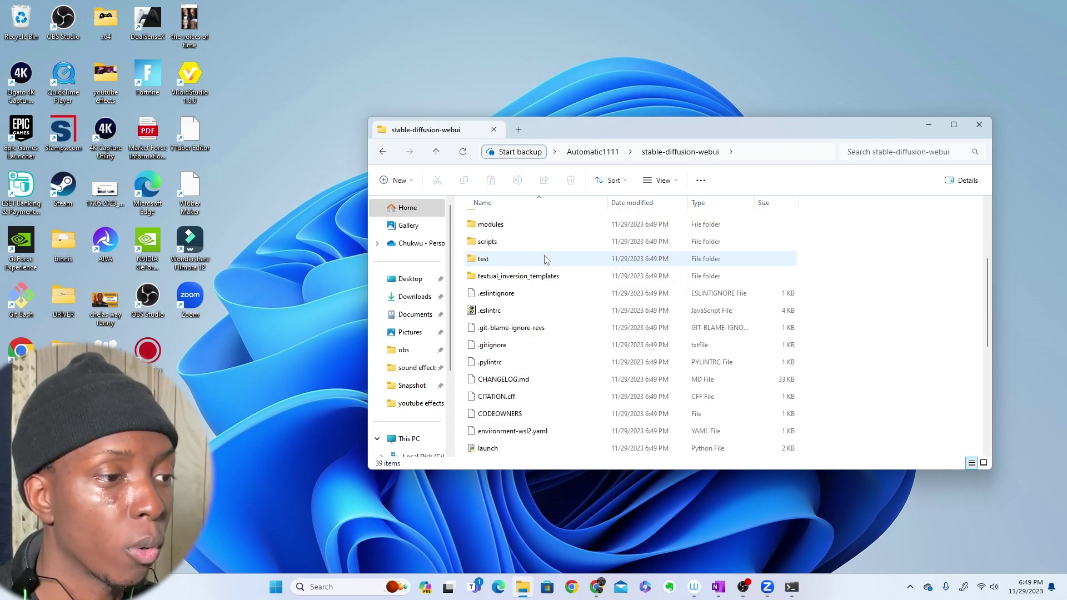
scroll(554, 248, down, 5)
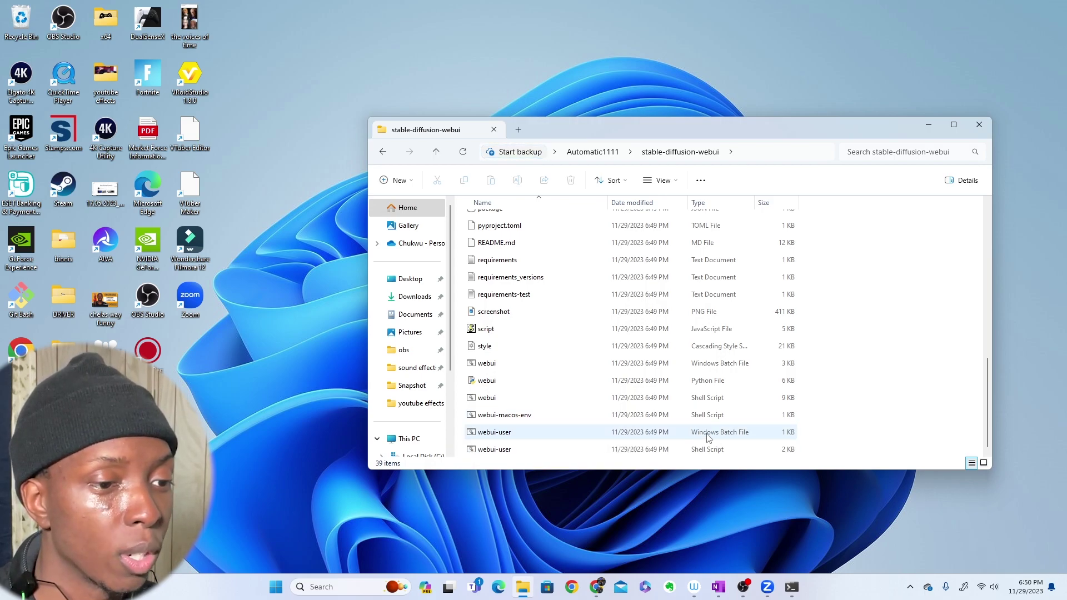
double_click(594, 433)
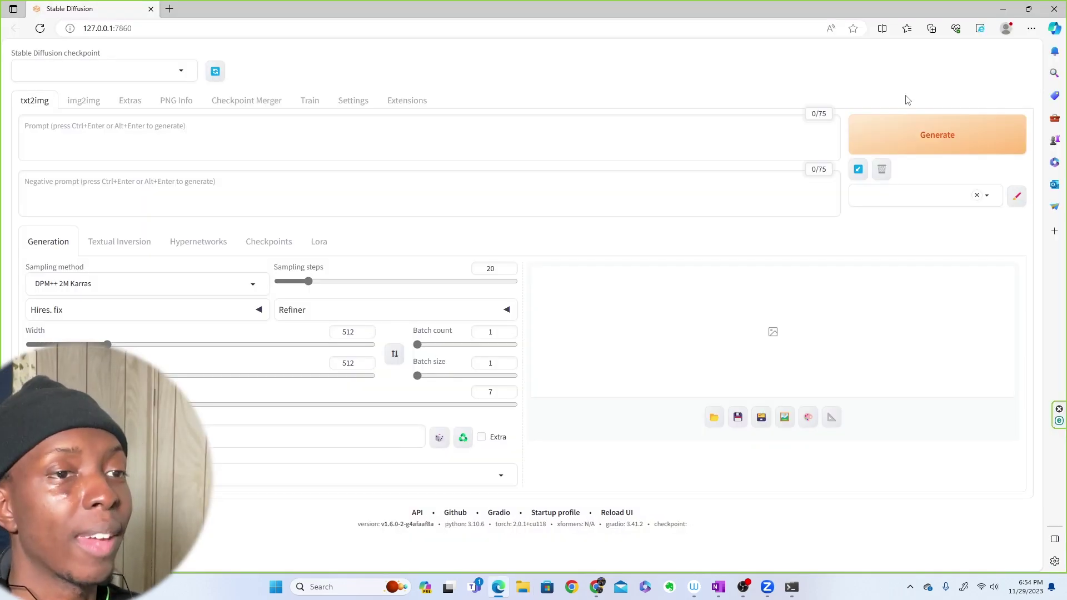
Select v1-5-pruned-emaonly.safetensors as the Stable Diffusion checkpoint
click(176, 70)
click(177, 87)
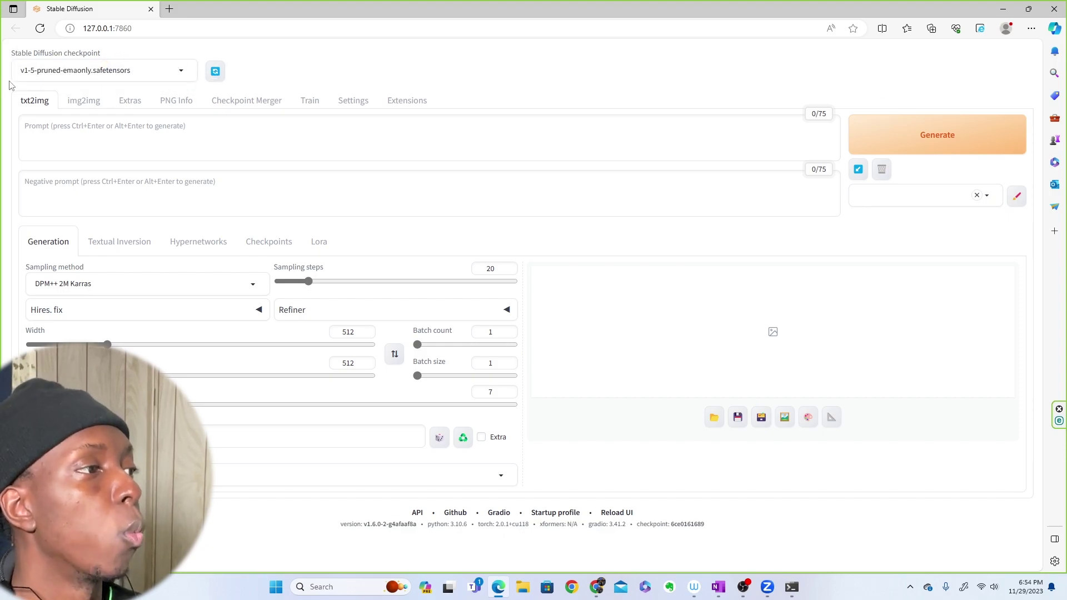
drag(45, 70, 111, 69)
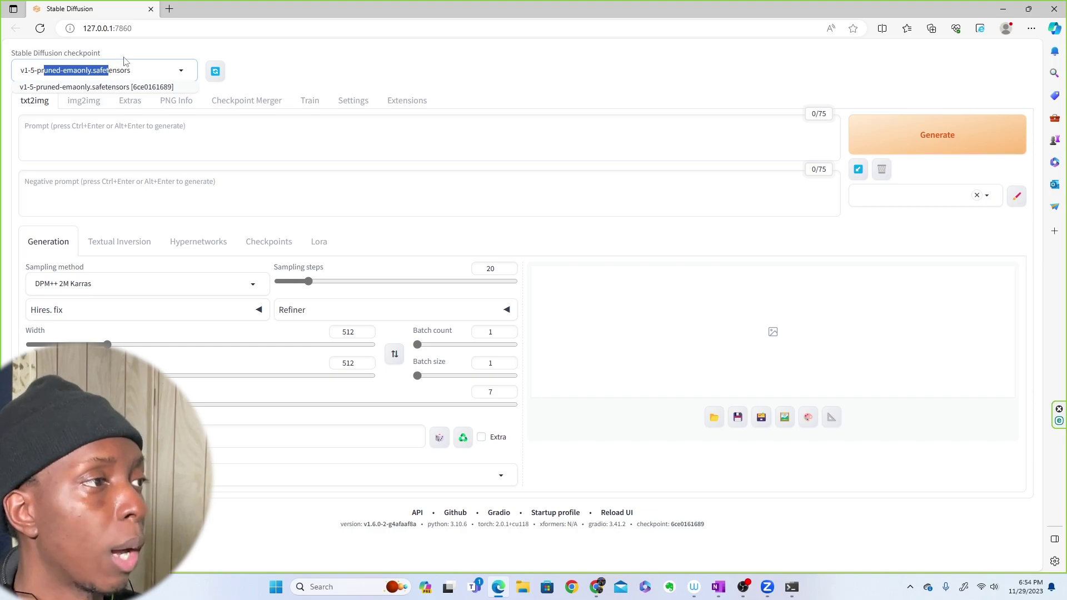
click(124, 58)
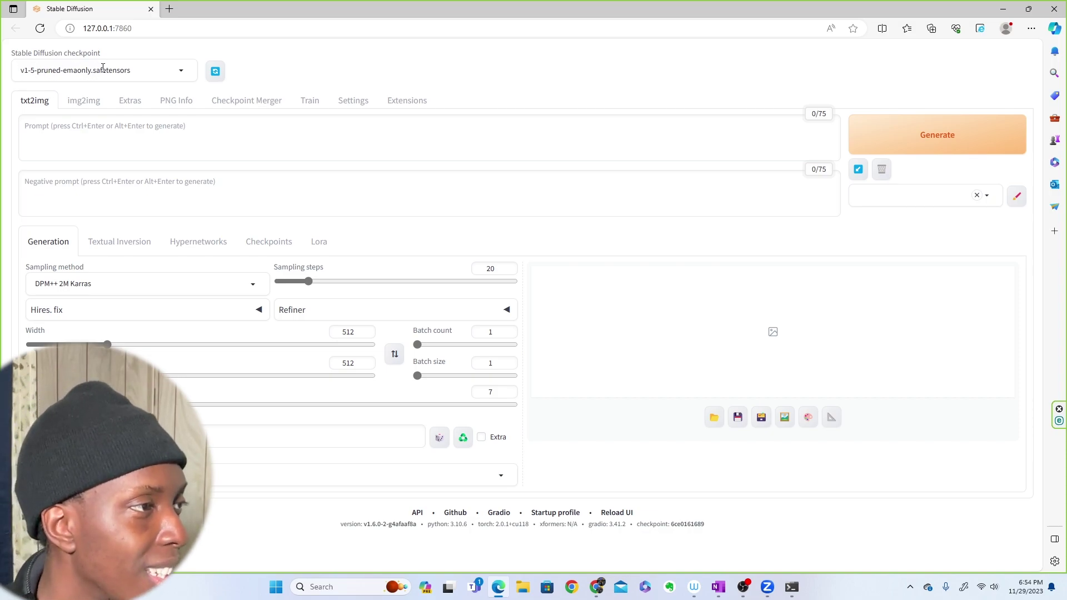
Generate an image from 'A nice chair in the middle of a palace, photo realistic' and view it
click(201, 138)
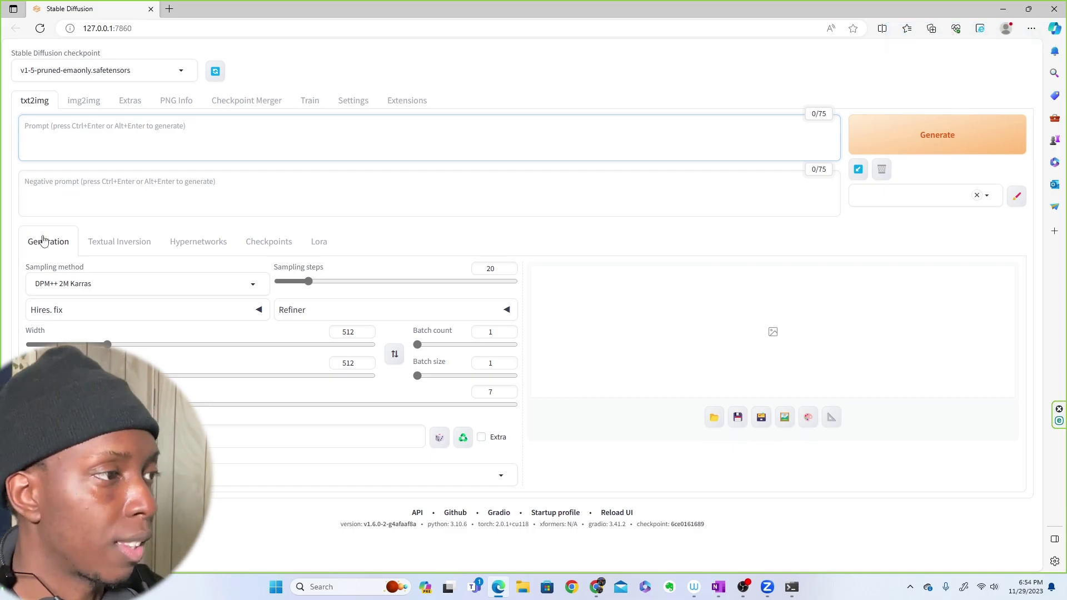
text(A nice chair)
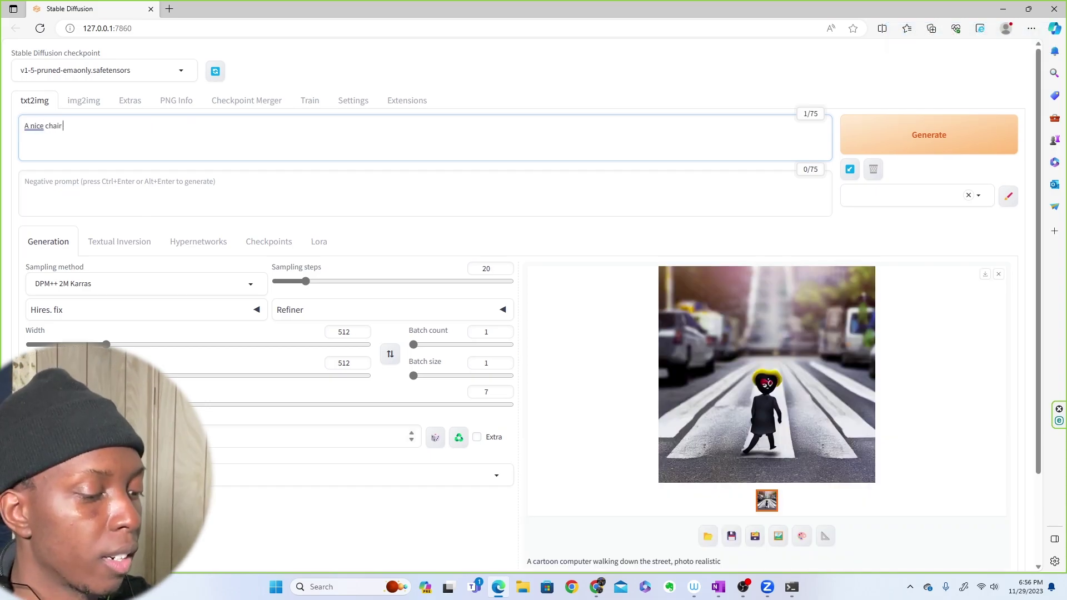
text( in the middle of the)
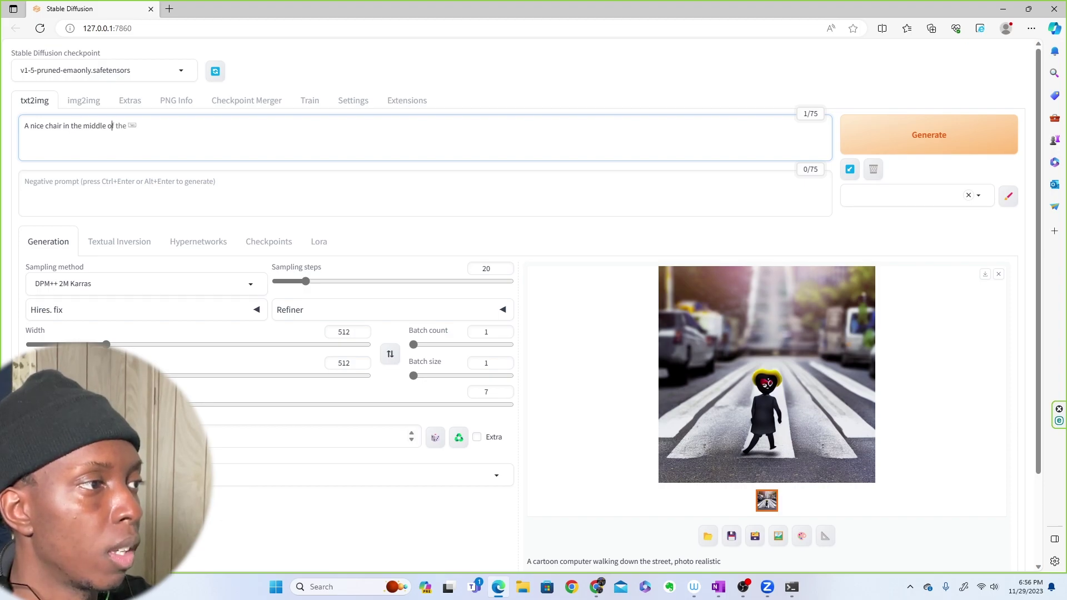
key(BackSpace)
key(BackSpace)
key(BackSpace)
text(a palace, photo realis)
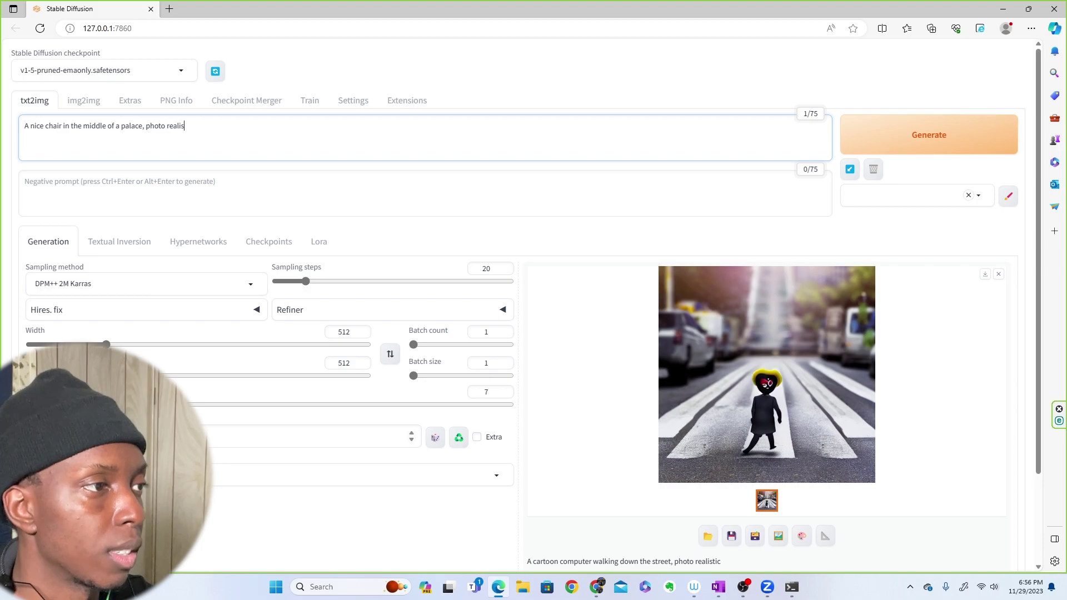
text(tic)
click(966, 137)
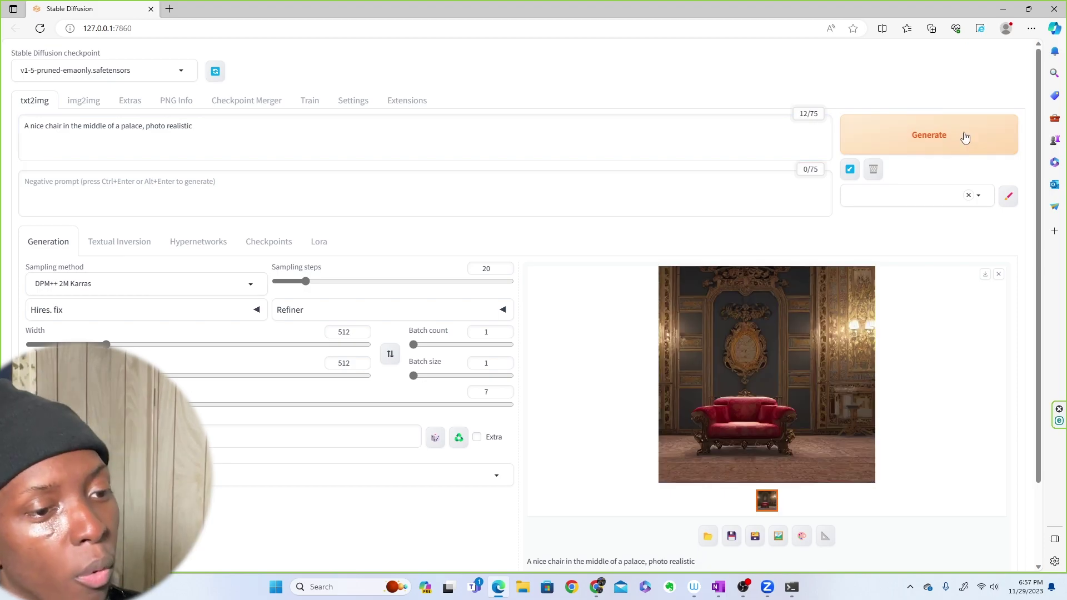
click(767, 374)
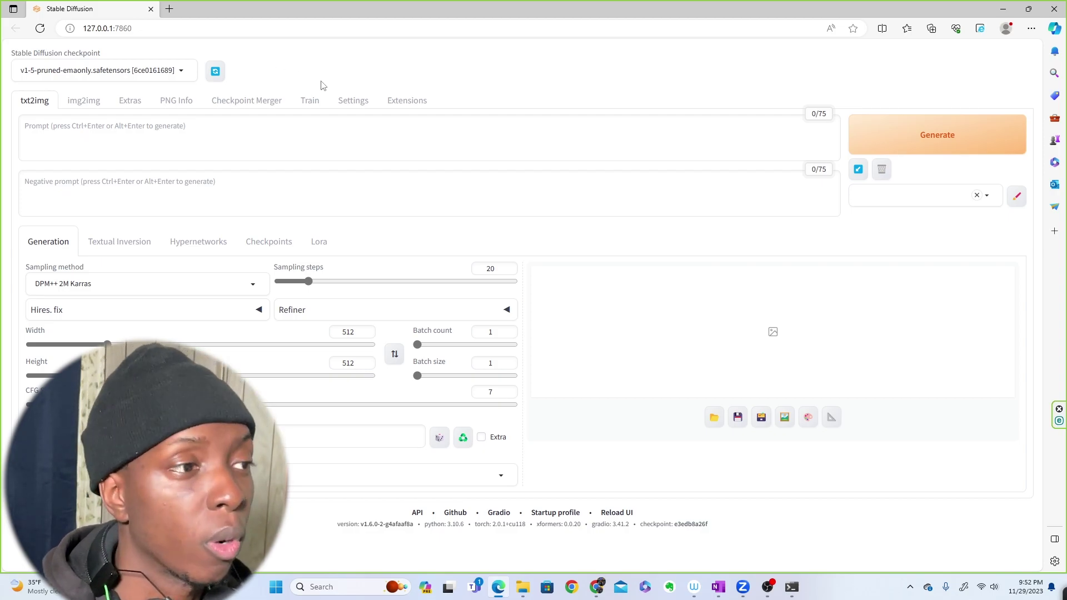
Download sd_xl_base_1.0_0.9vae.safetensors from the stable-diffusion-xl-base-1.0 files page in Chrome
click(596, 587)
click(626, 532)
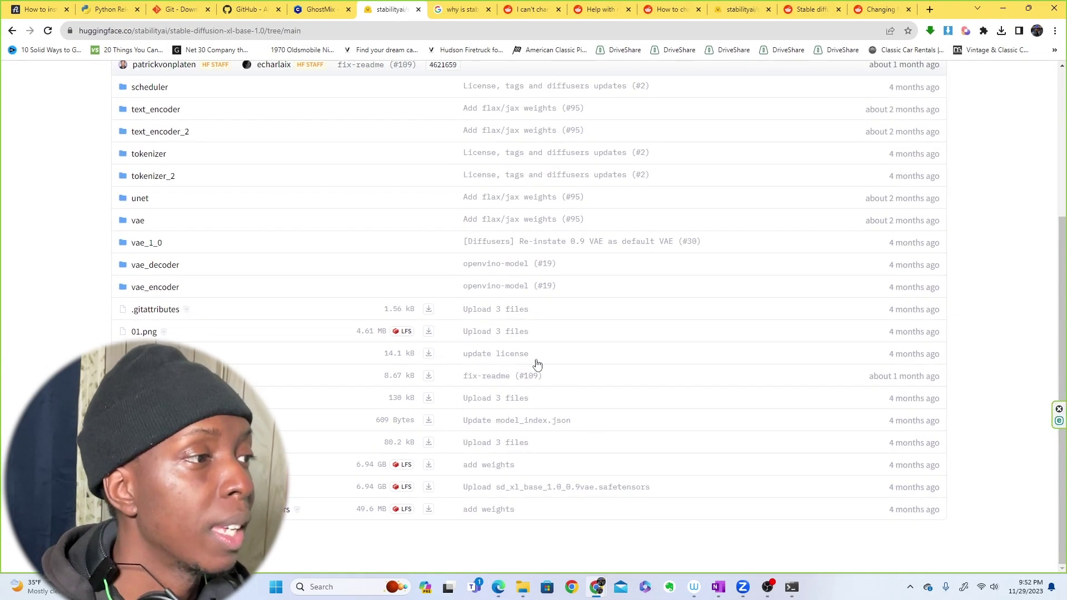
scroll(533, 362, up, 5)
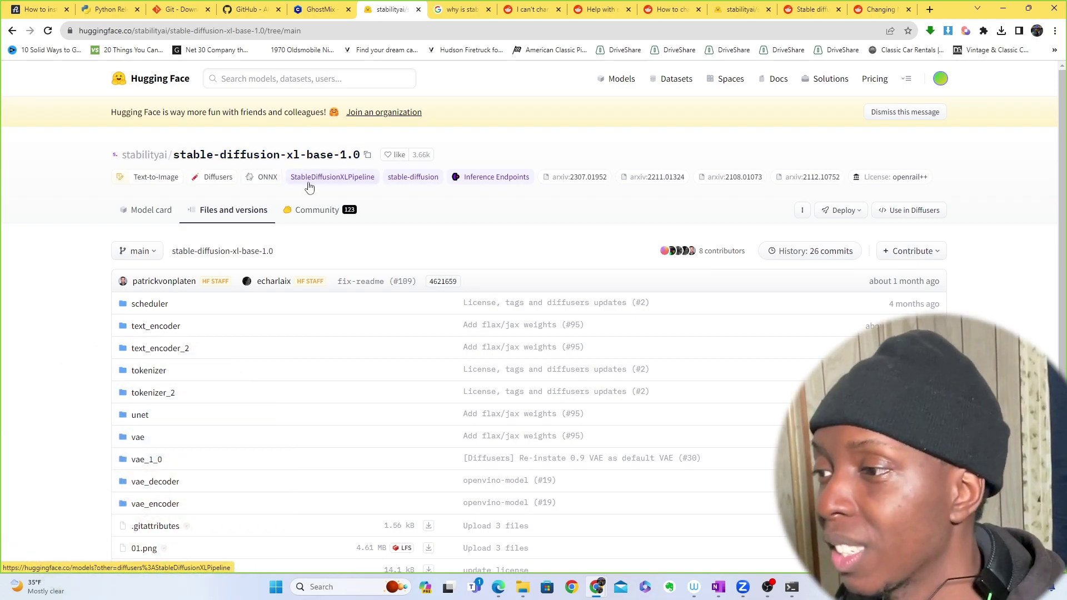
scroll(326, 210, down, 4)
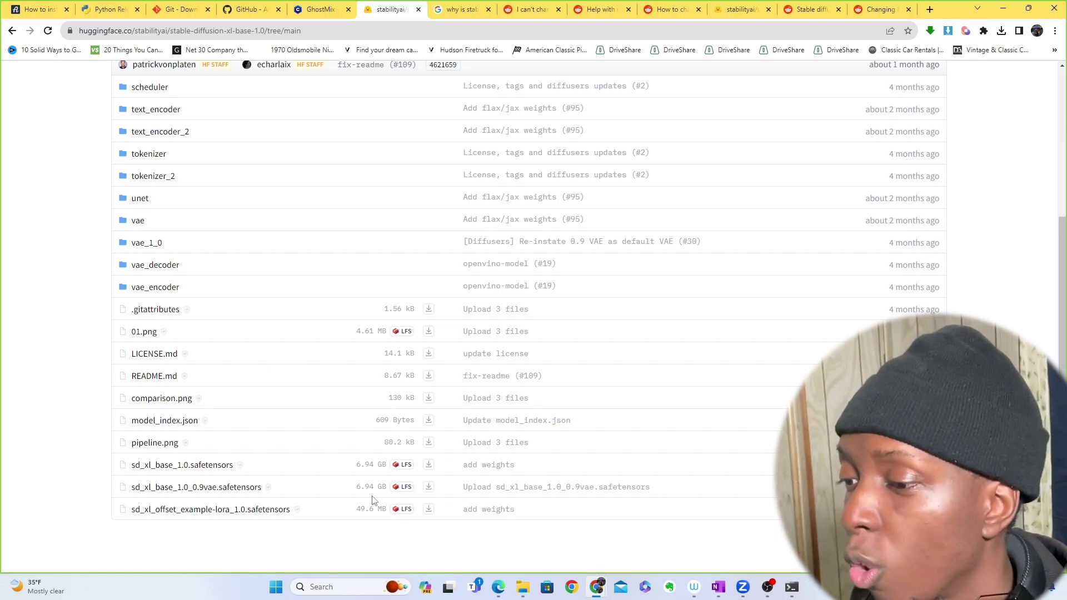
click(429, 488)
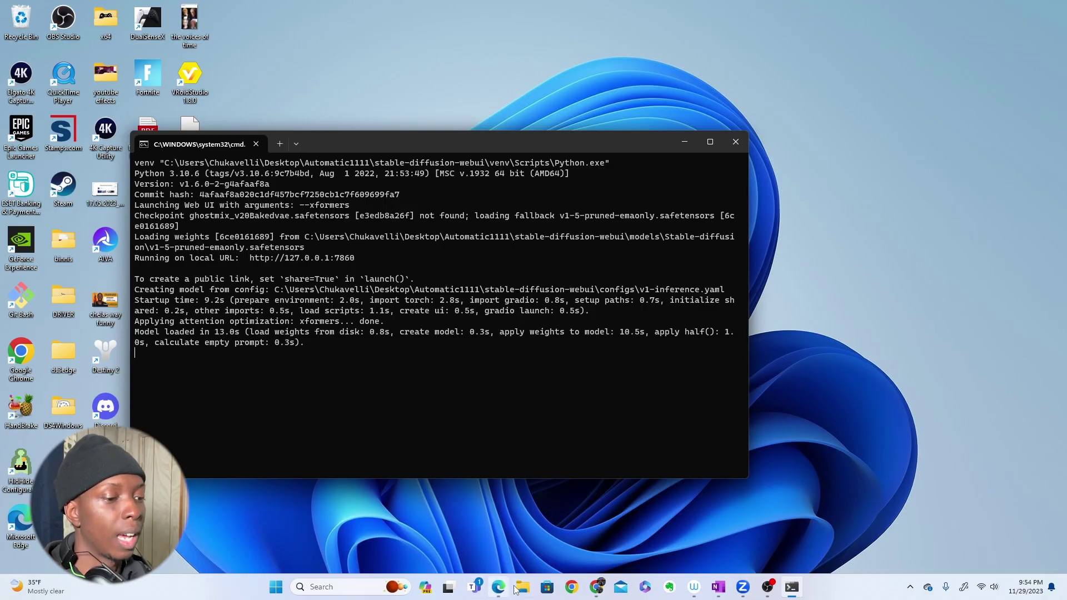
Open Downloads and Automatic1111\stable-diffusion-webui\models\Stable-diffusion in two Explorer windows
click(522, 586)
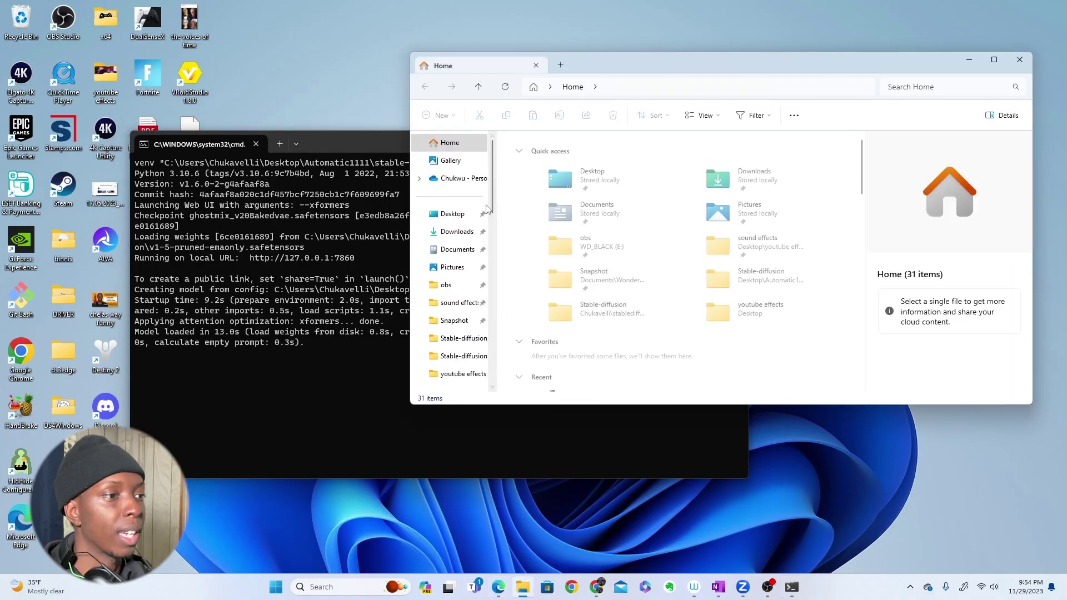
click(463, 236)
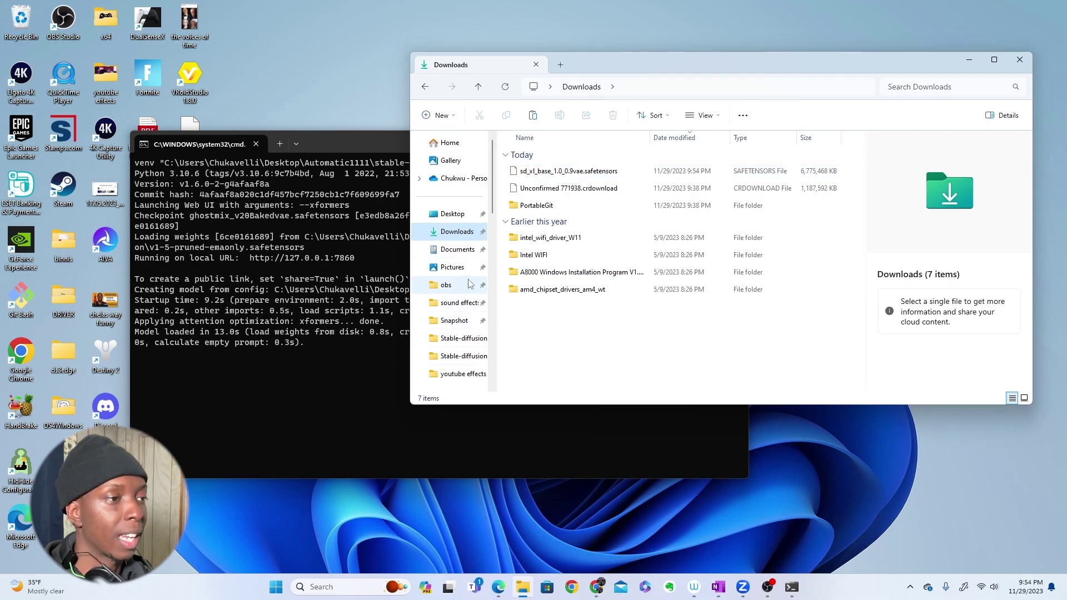
drag(375, 144, 625, 239)
double_click(314, 185)
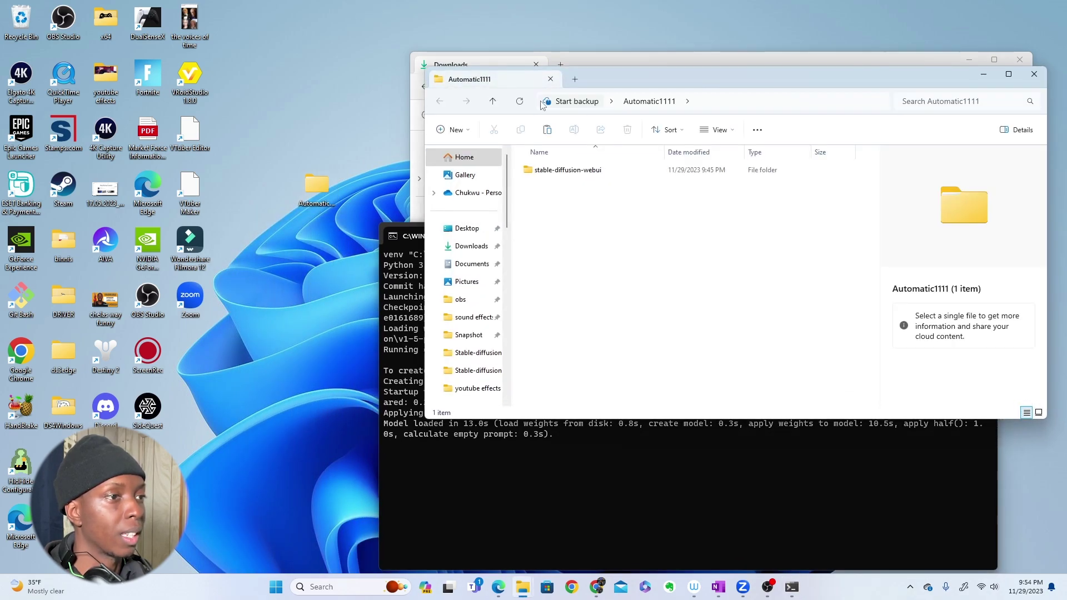
drag(616, 77, 161, 70)
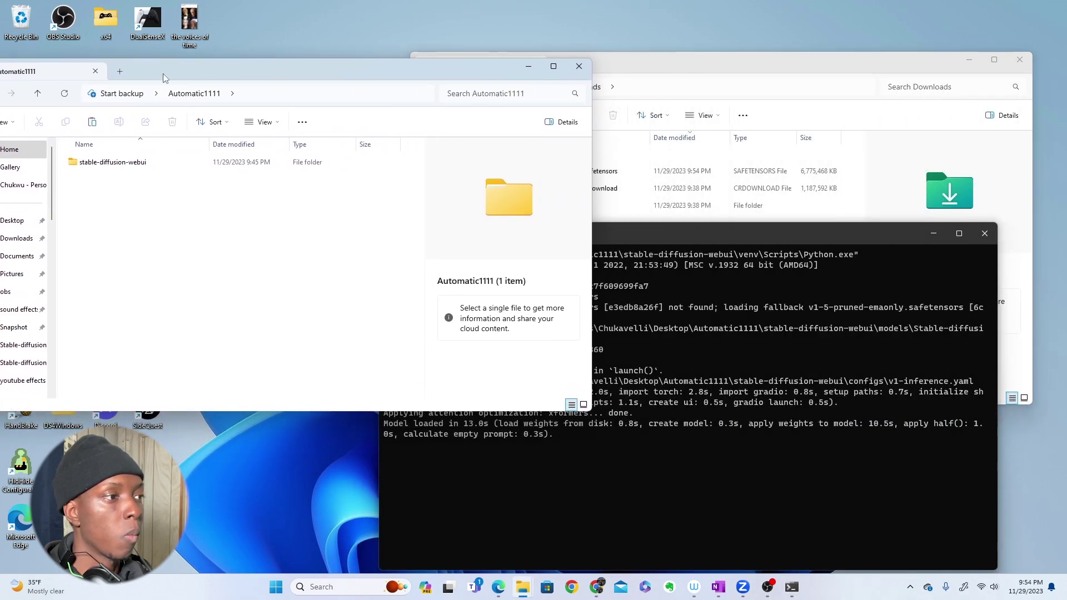
double_click(156, 164)
double_click(128, 336)
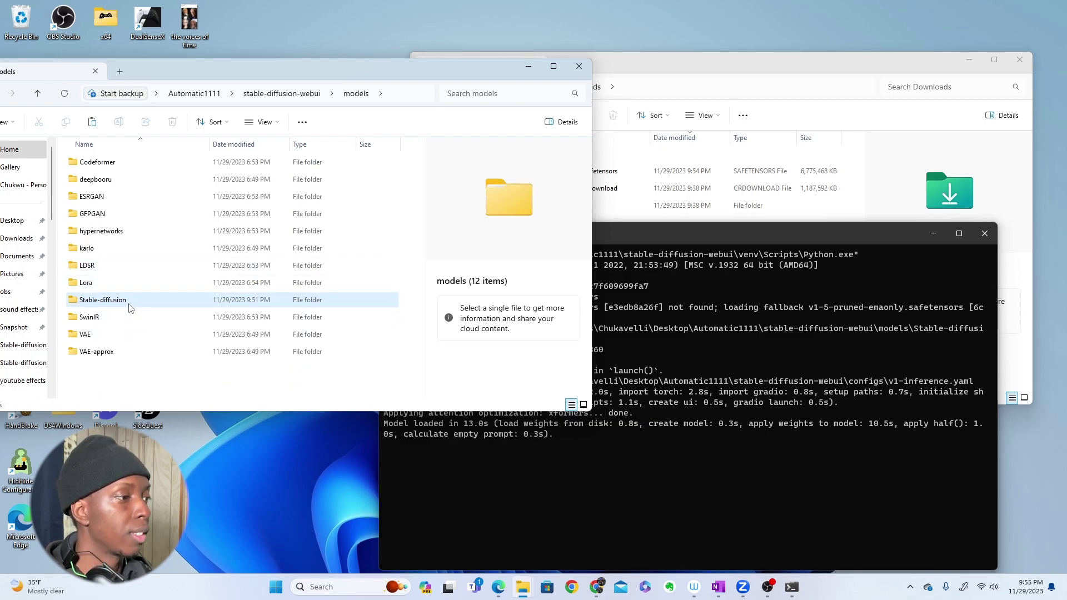
double_click(133, 302)
Drag sd_xl_base_1.0_0.9vae.safetensors into Stable-diffusion and close both folder windows
click(672, 65)
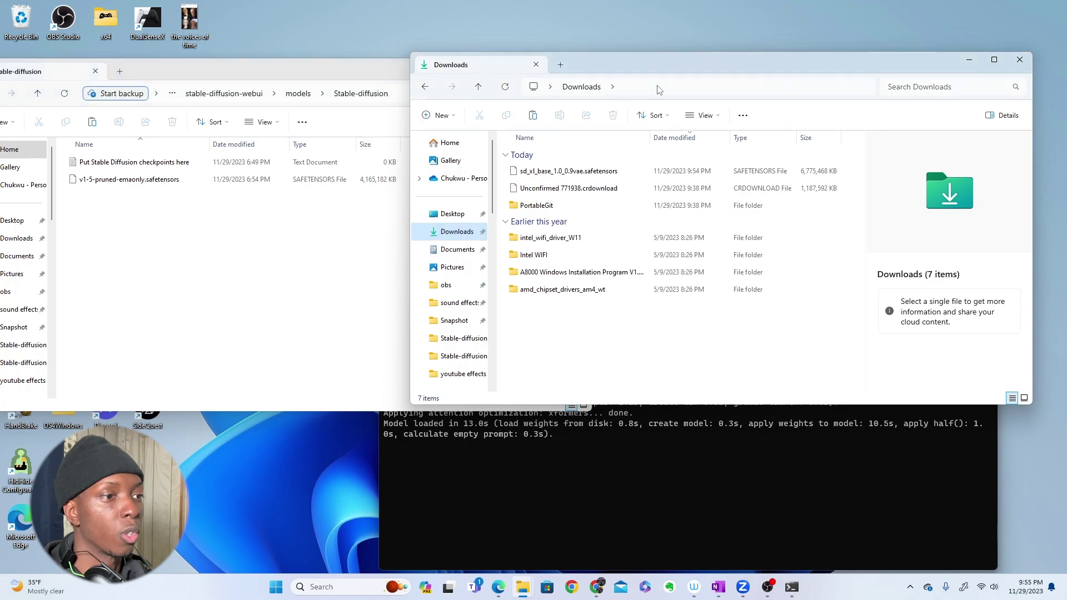
drag(600, 172, 220, 219)
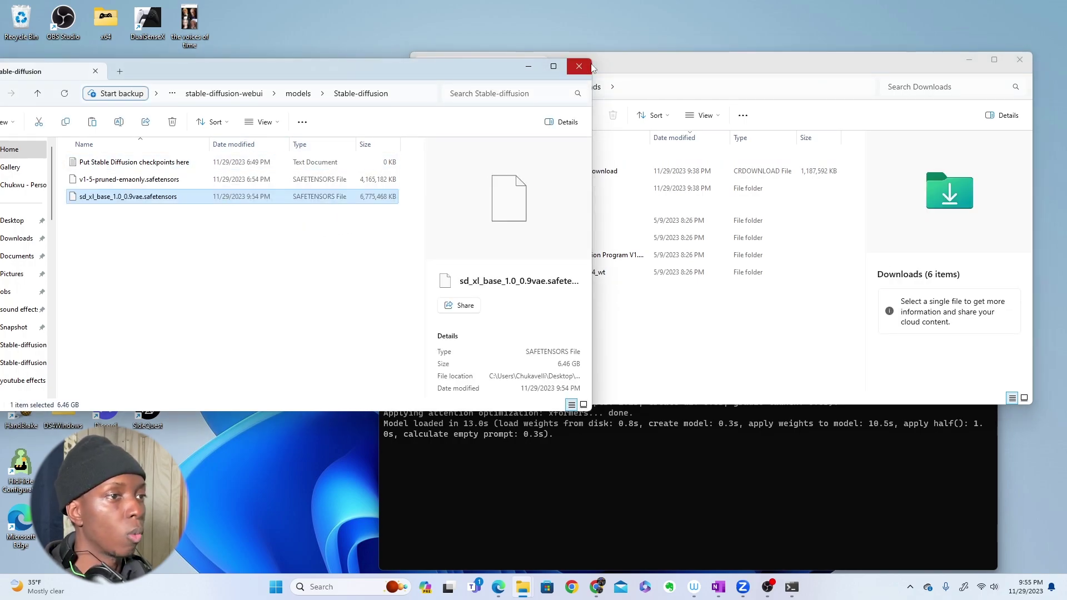
click(617, 65)
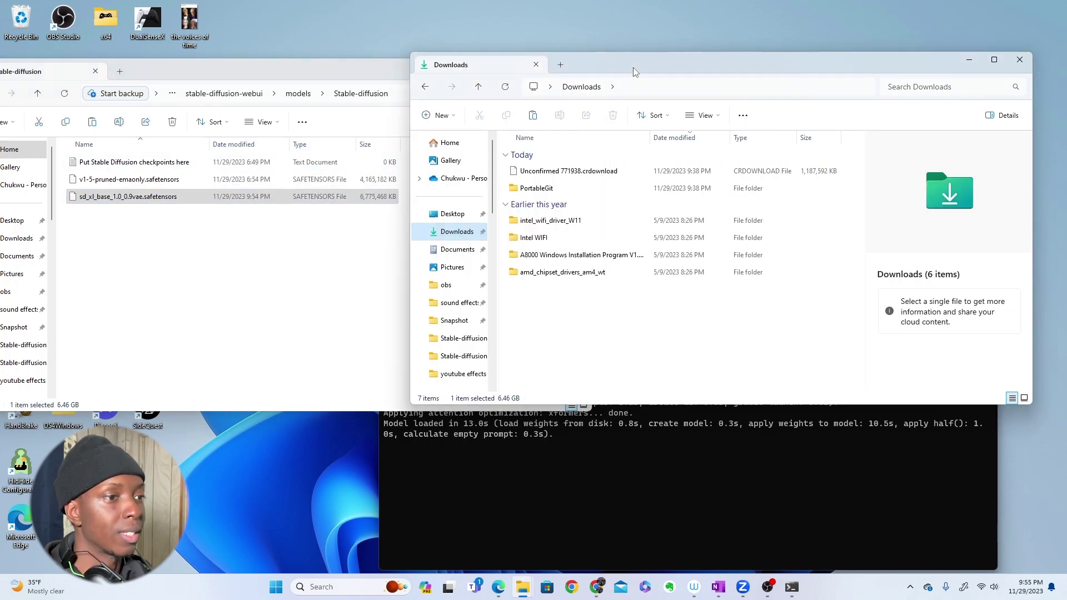
click(1031, 65)
click(588, 65)
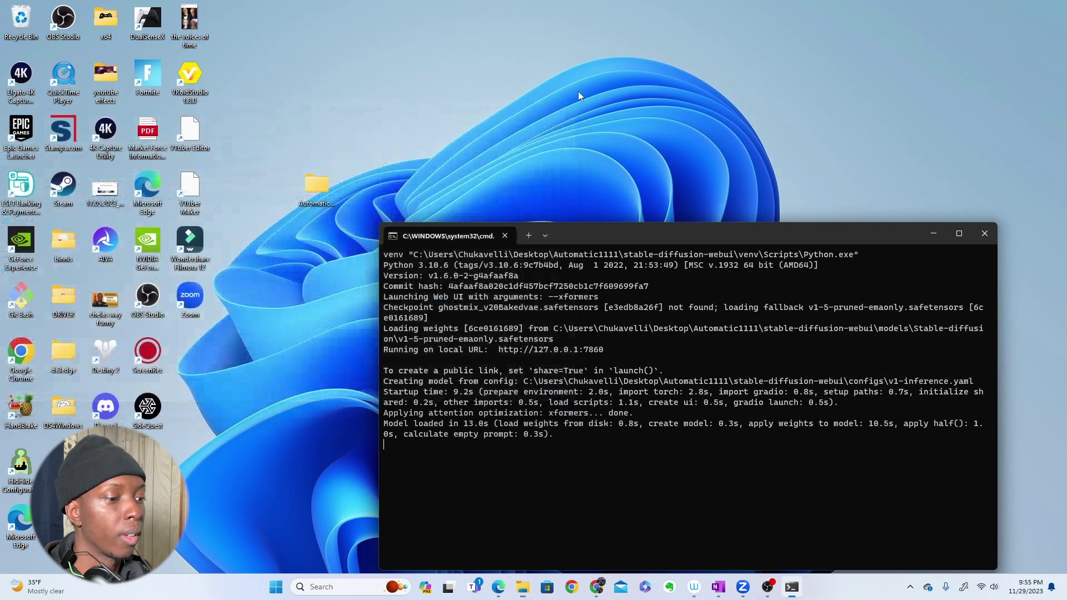
Refresh the web UI's checkpoint list and select sd_xl_base_1.0_0.9vae.safetensors
click(498, 587)
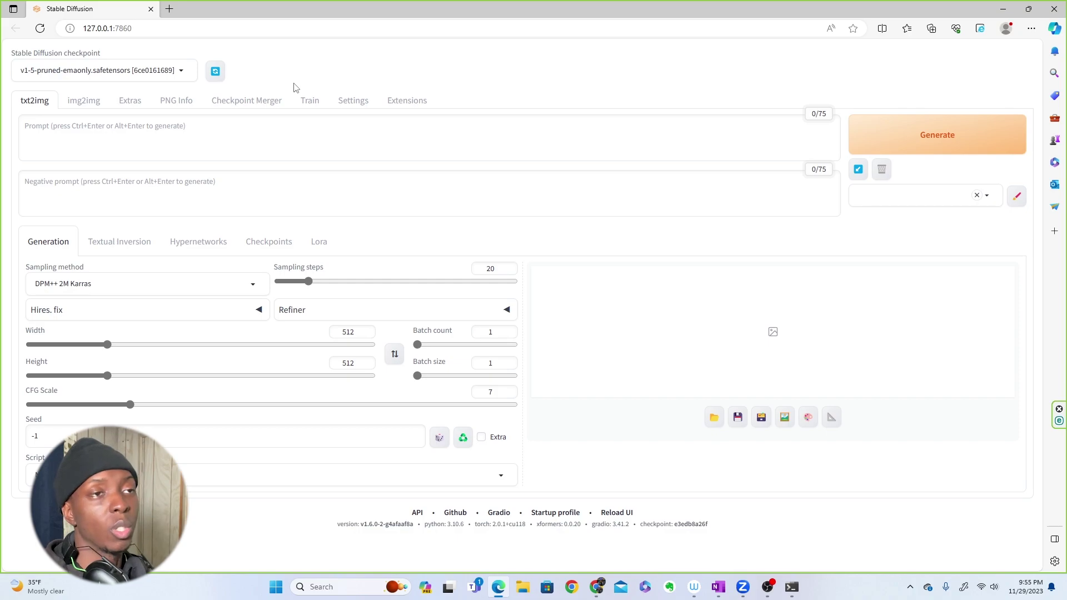
click(191, 71)
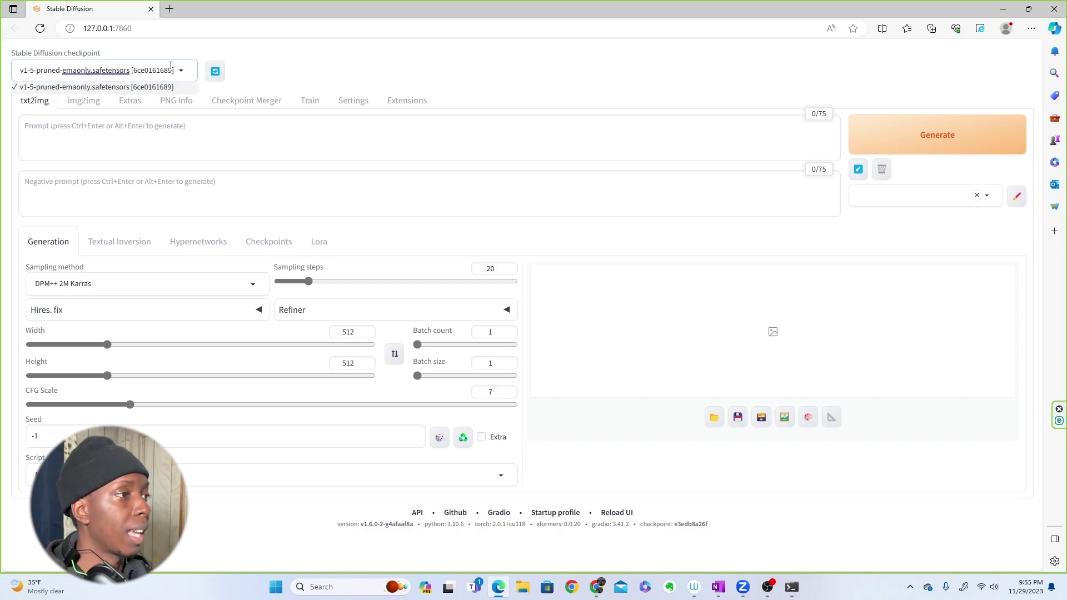
click(209, 71)
click(191, 69)
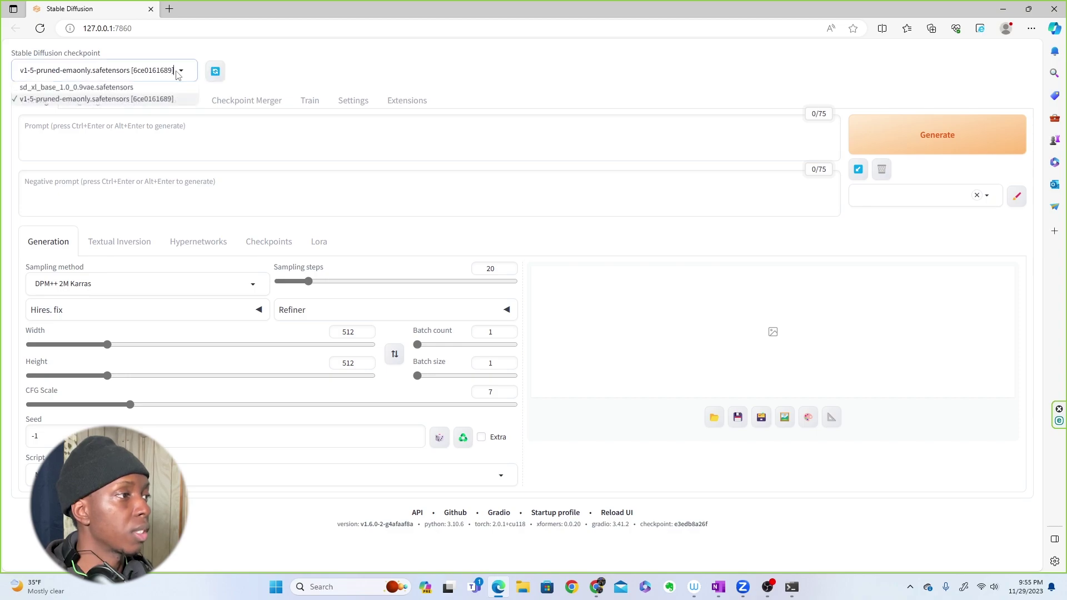
click(107, 89)
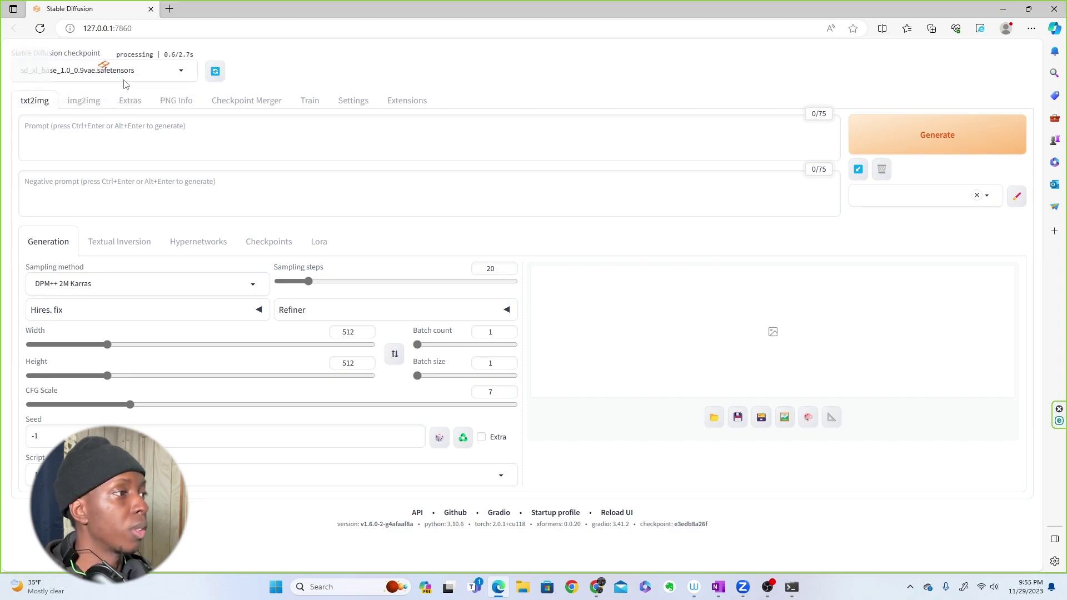
click(187, 77)
click(341, 75)
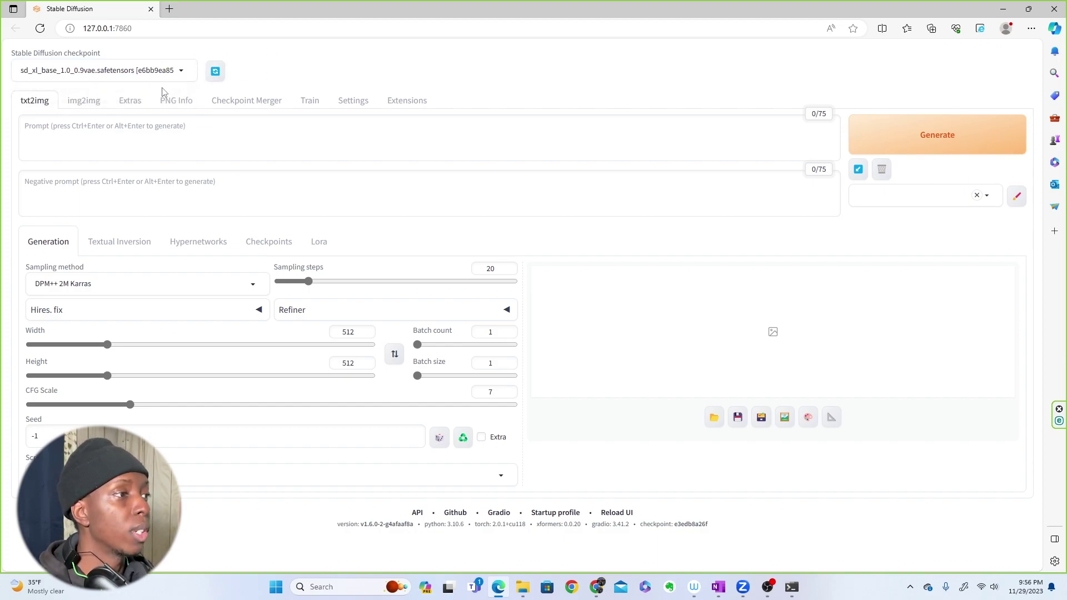
click(322, 158)
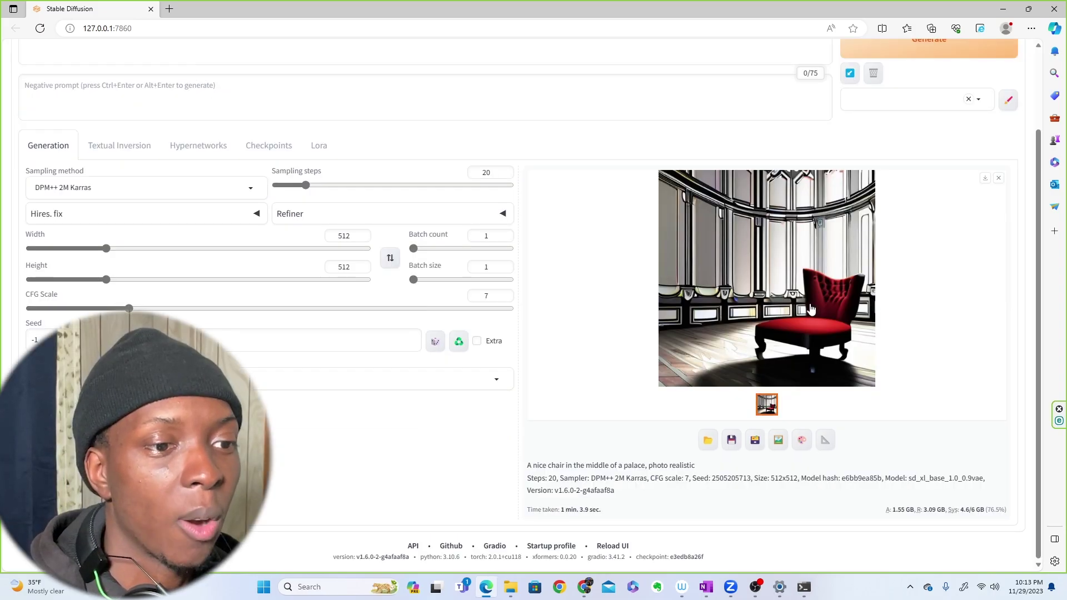
View the SDXL red chair image full size, then close it and return to the top
click(751, 304)
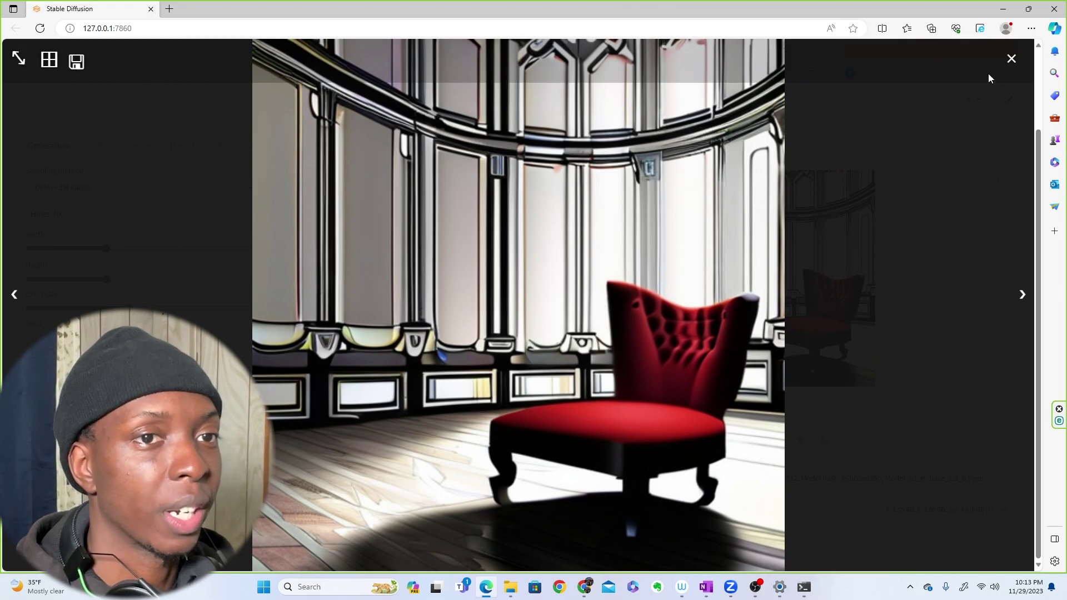
click(1012, 60)
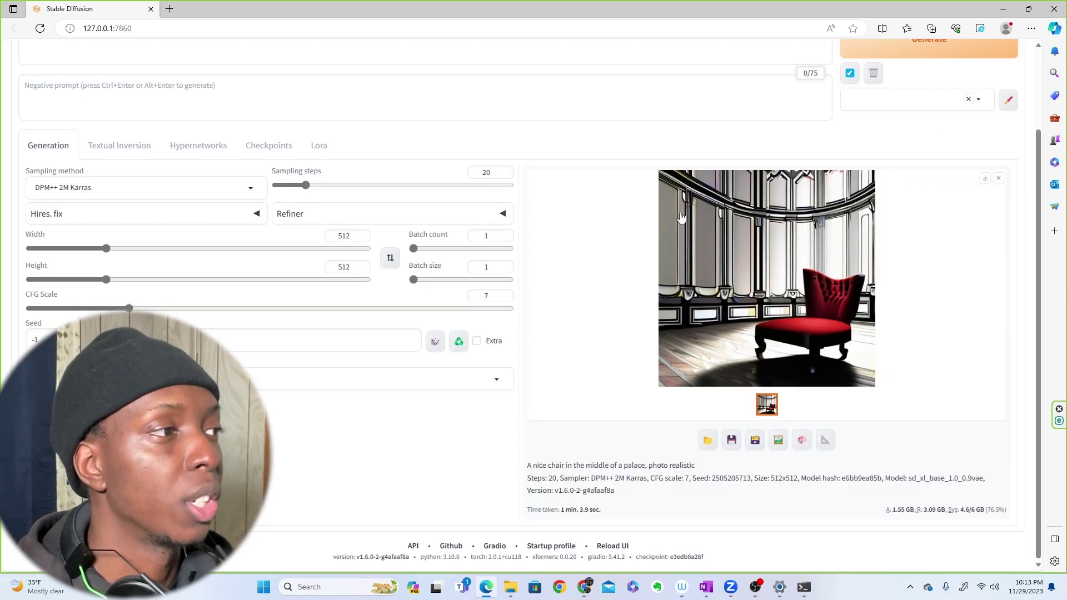
scroll(341, 238, up, 2)
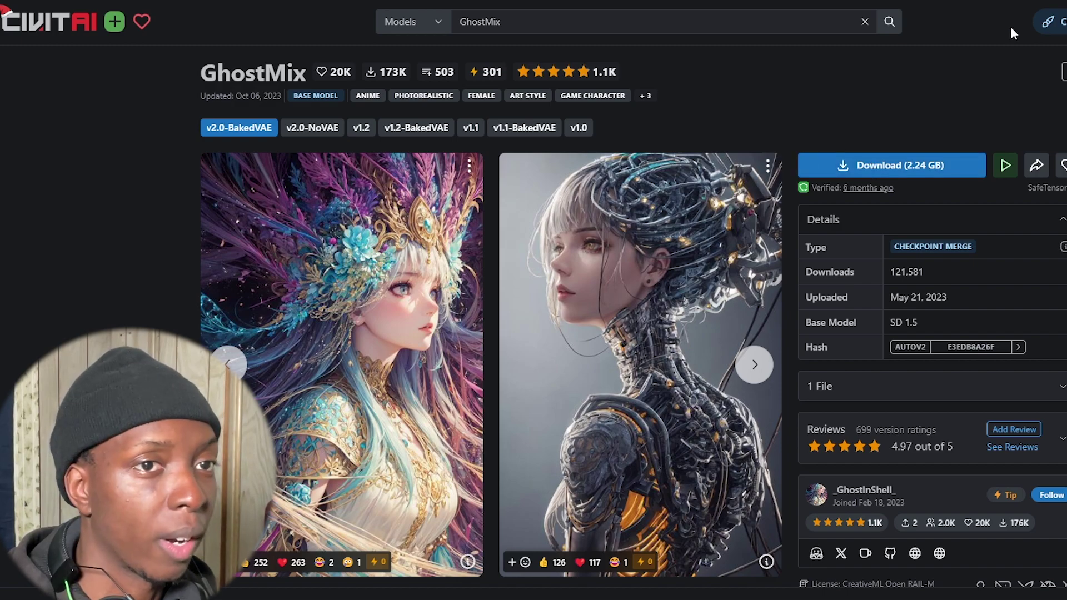
Advance the GhostMix example carousel to the angel and steampunk robot images
scroll(780, 168, down, 2)
scroll(778, 222, up, 1)
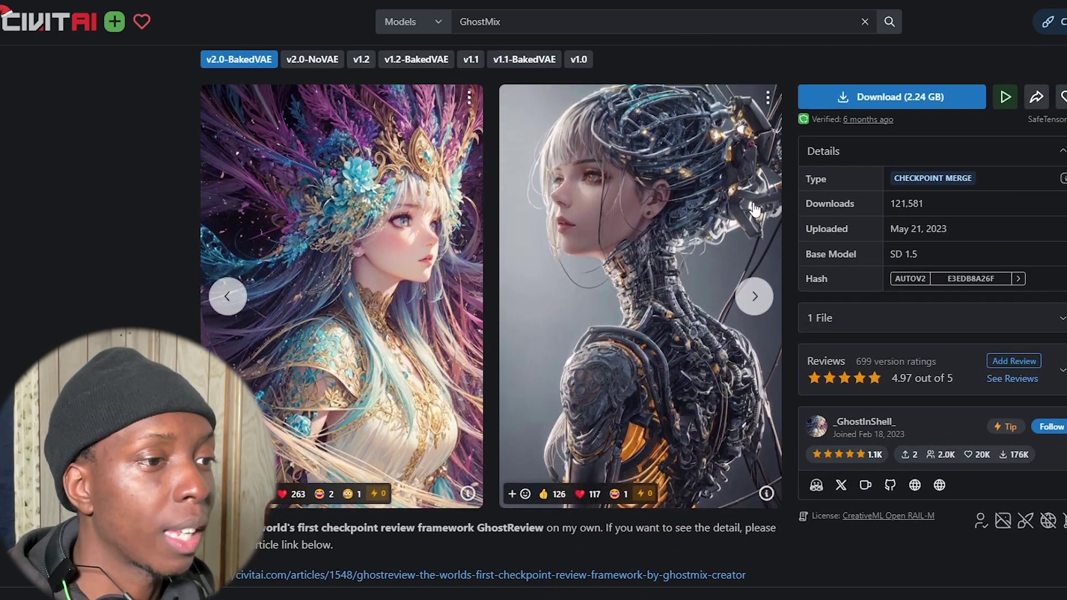
click(754, 296)
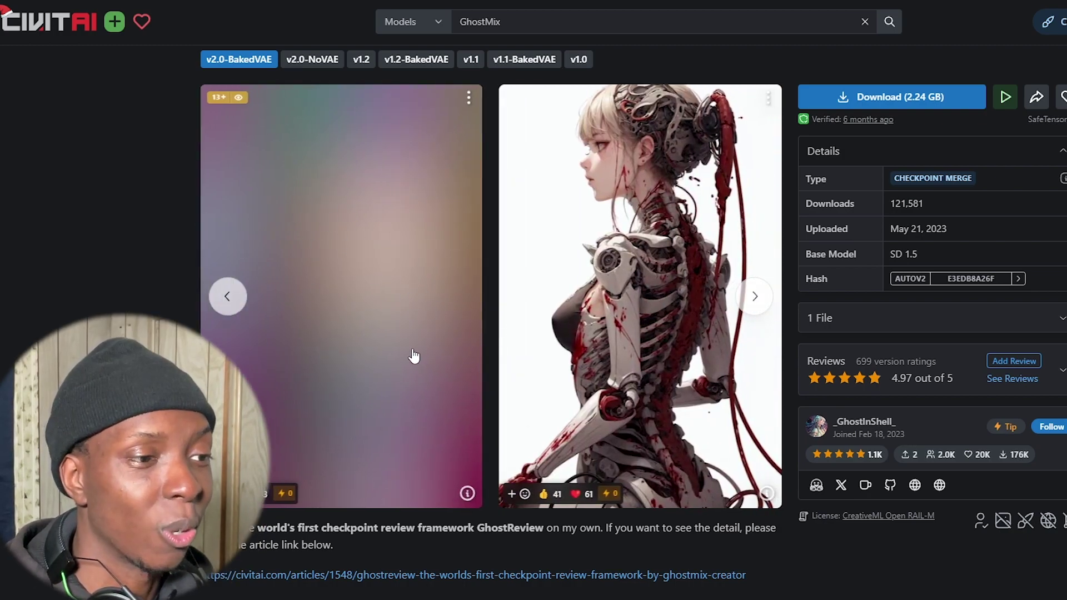
click(754, 297)
click(754, 297)
click(754, 297)
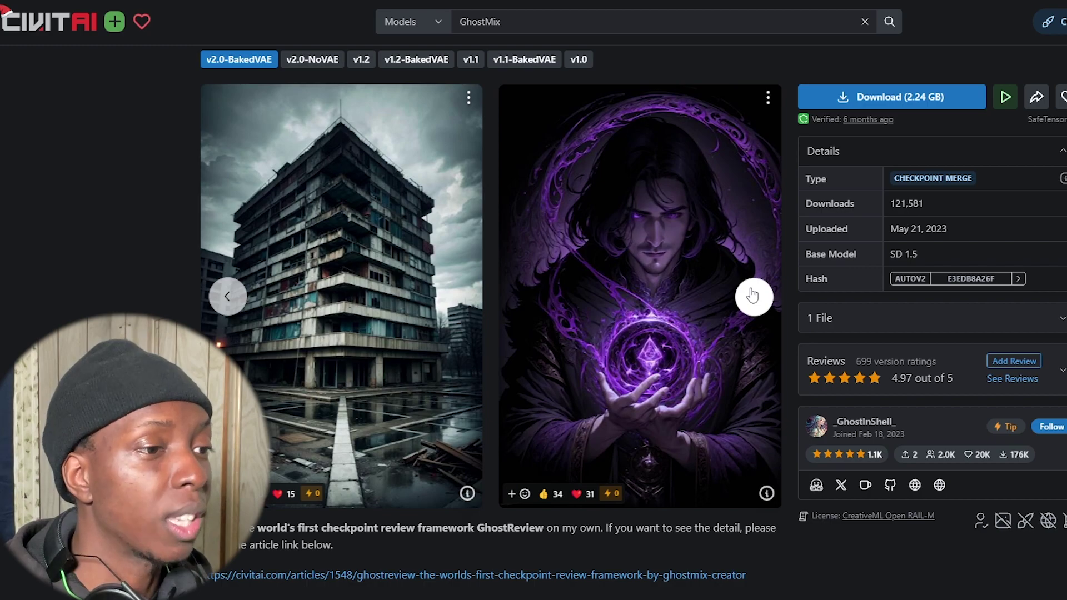
click(754, 296)
click(753, 296)
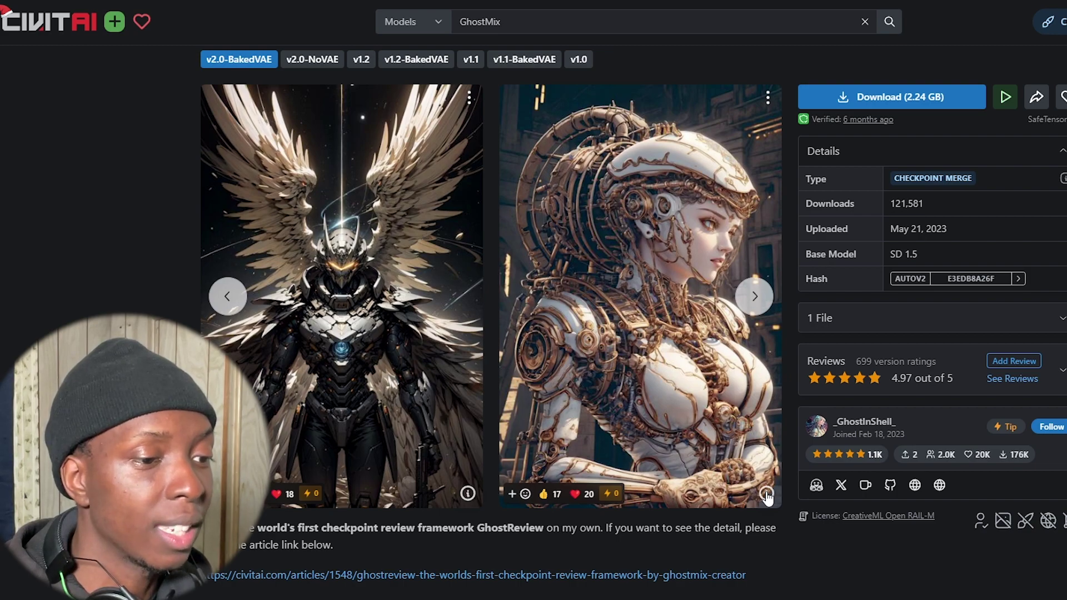
Show the steampunk robot image's prompt, negative prompt, sampler and seed
click(767, 494)
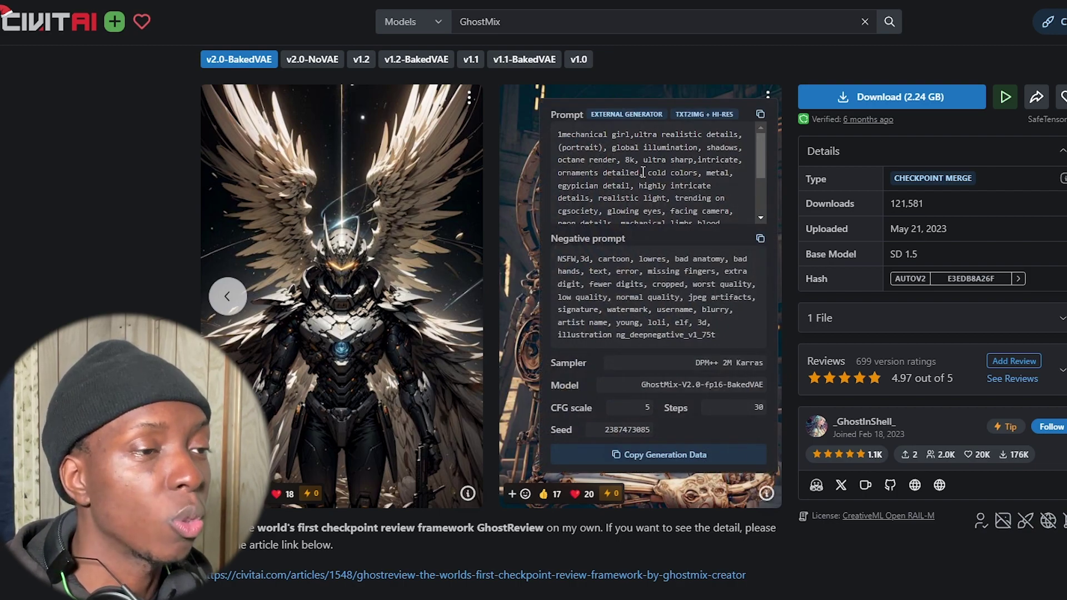
scroll(638, 256, down, 2)
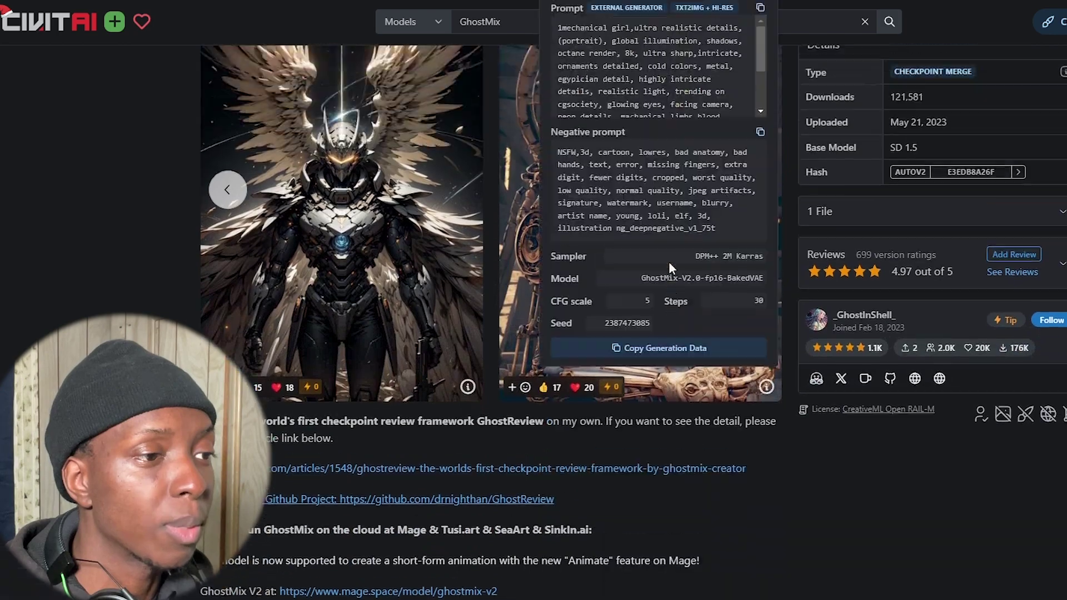
scroll(669, 261, up, 4)
scroll(656, 264, down, 3)
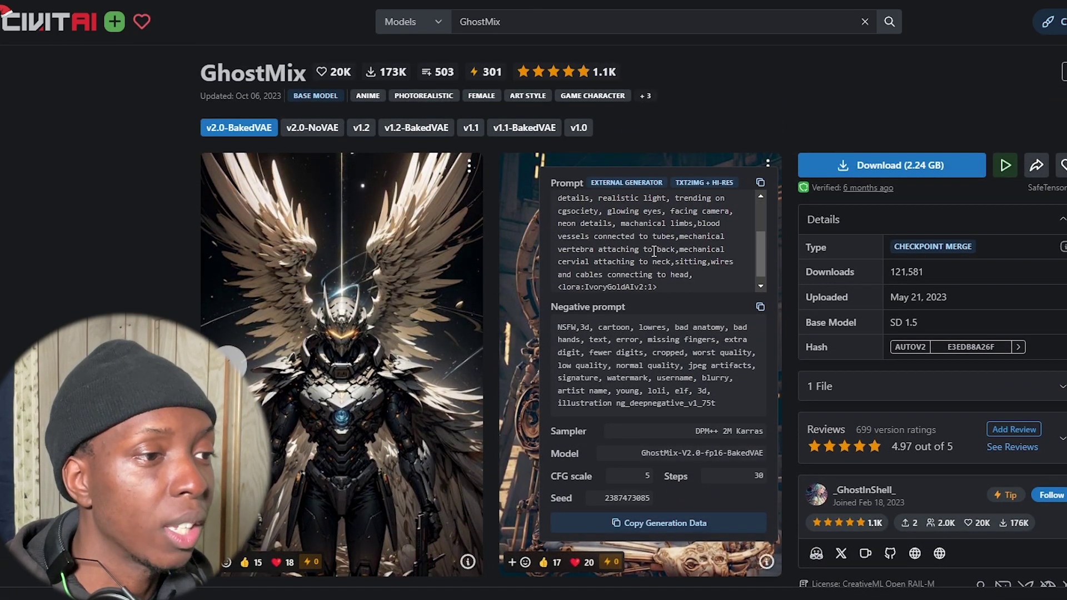
scroll(710, 269, up, 3)
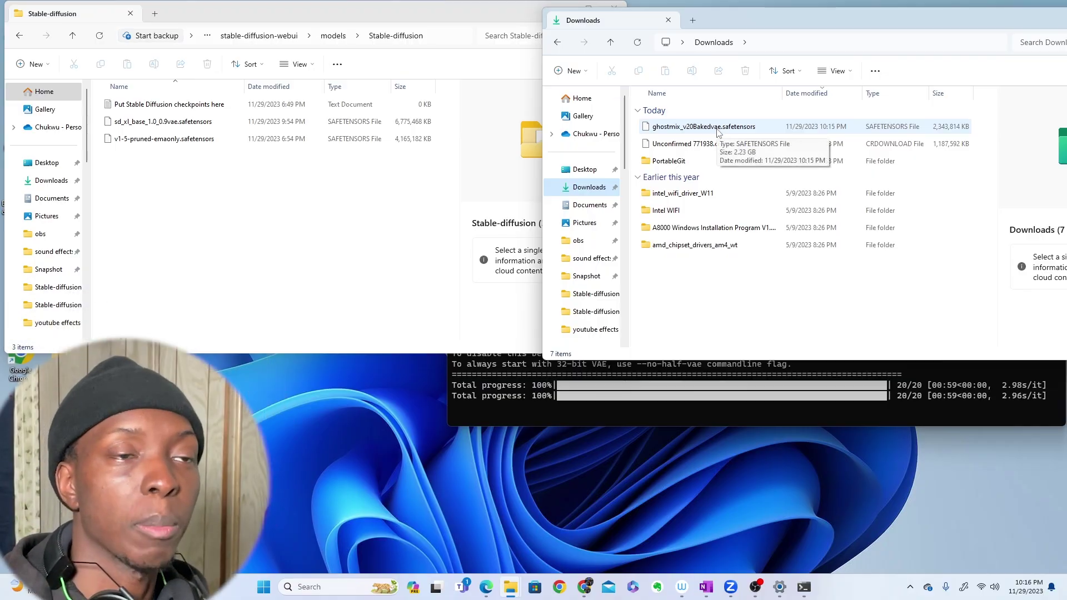
Move ghostmix_v20Bakedvae.safetensors into models\Stable-diffusion, close Downloads, and return to the web UI
drag(716, 130, 272, 189)
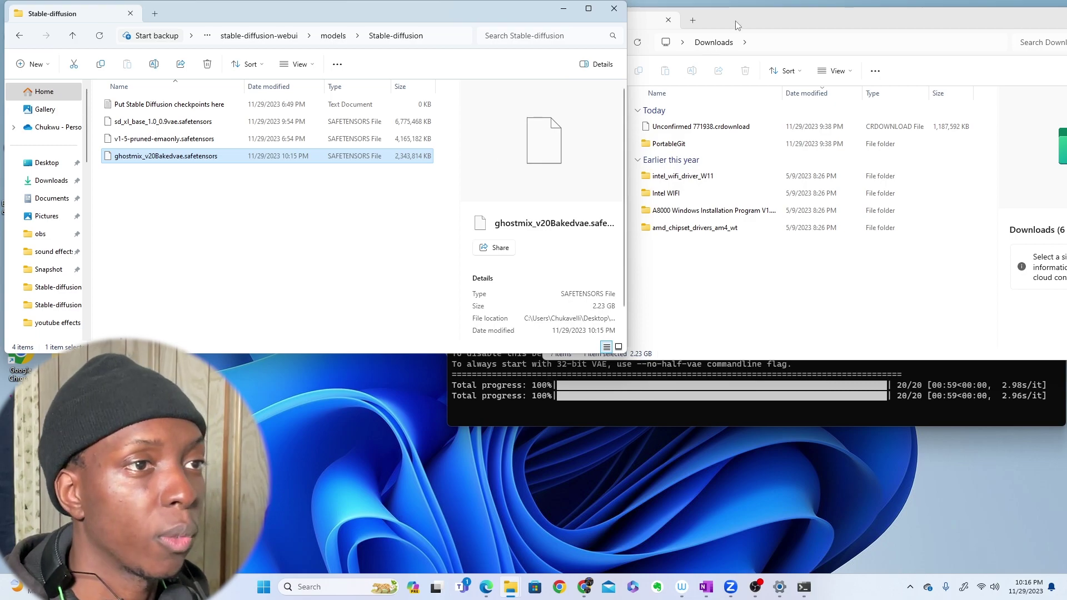
click(719, 15)
drag(774, 16, 680, 118)
click(993, 111)
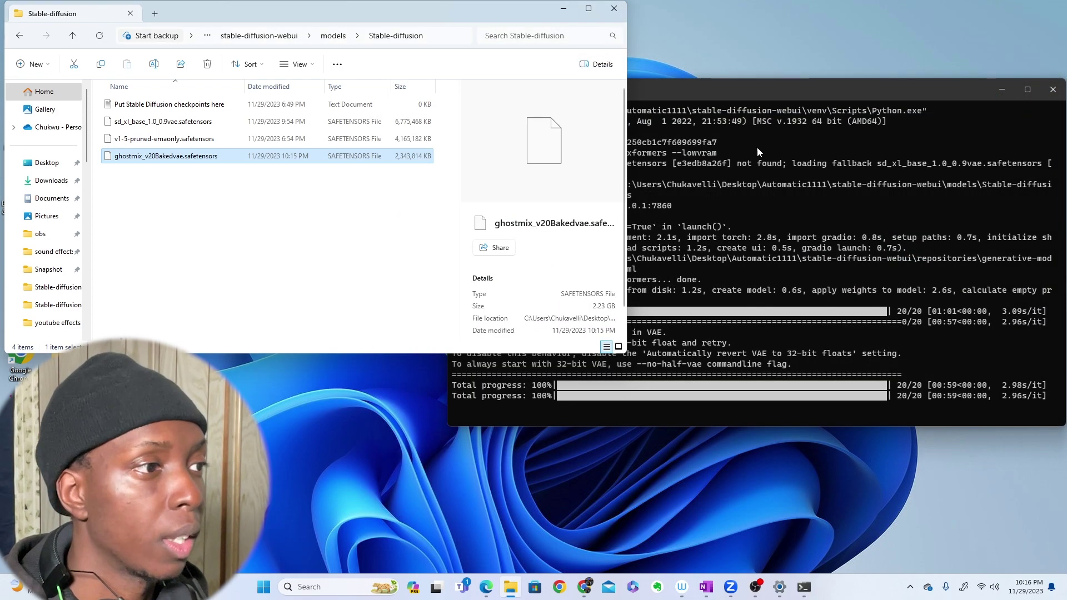
click(487, 586)
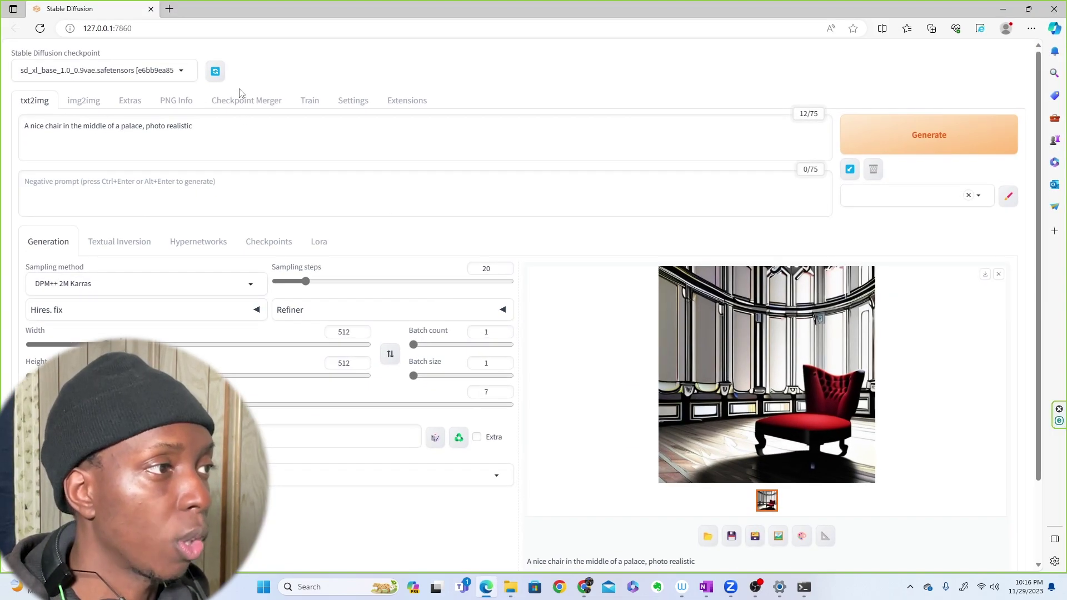
Refresh the checkpoint list and select ghostmix_v20Bakedvae
click(217, 71)
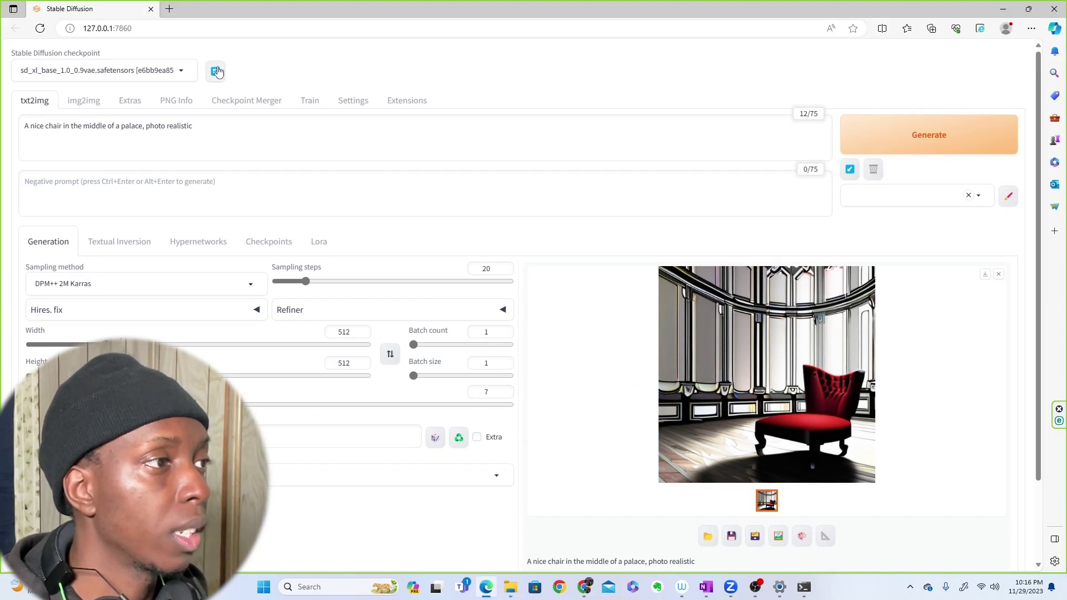
click(189, 73)
click(77, 87)
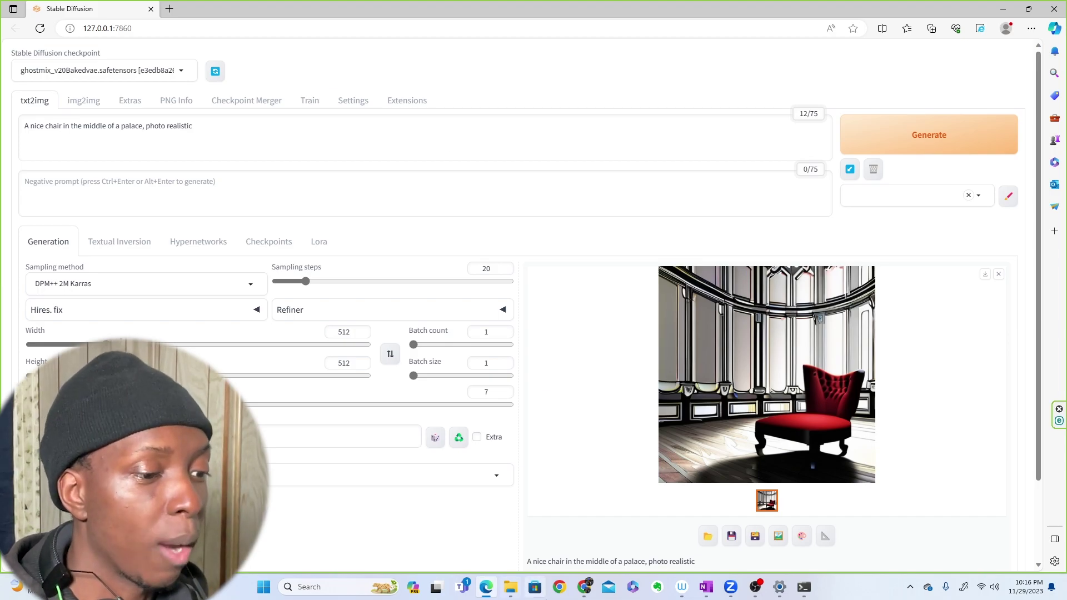
Replace the chair prompt with the GhostMix robot example's prompt copied from Civitai
mouse_move(587, 588)
click(637, 525)
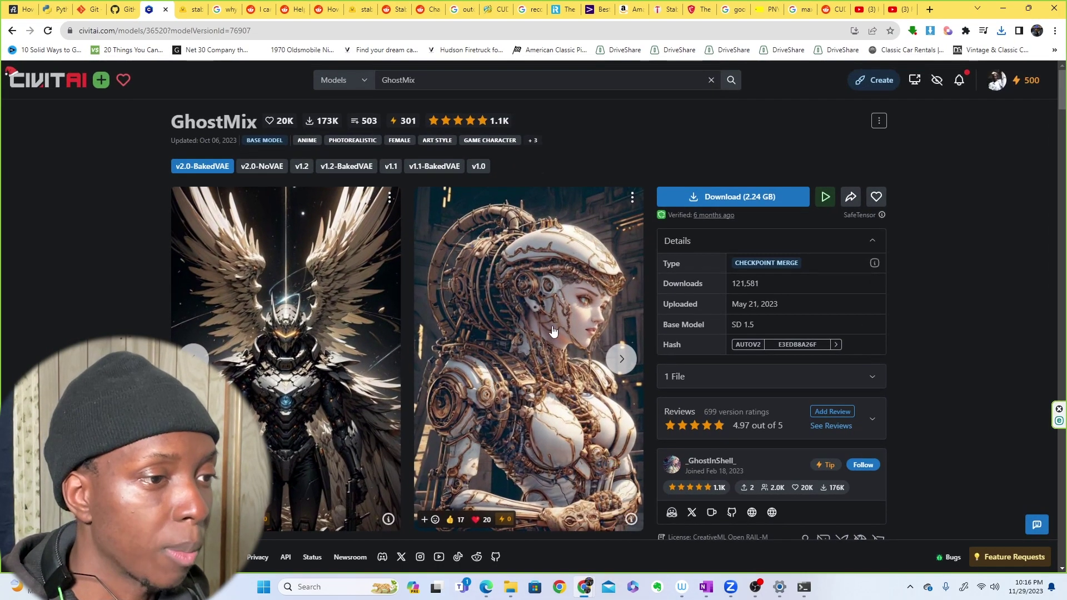
click(631, 519)
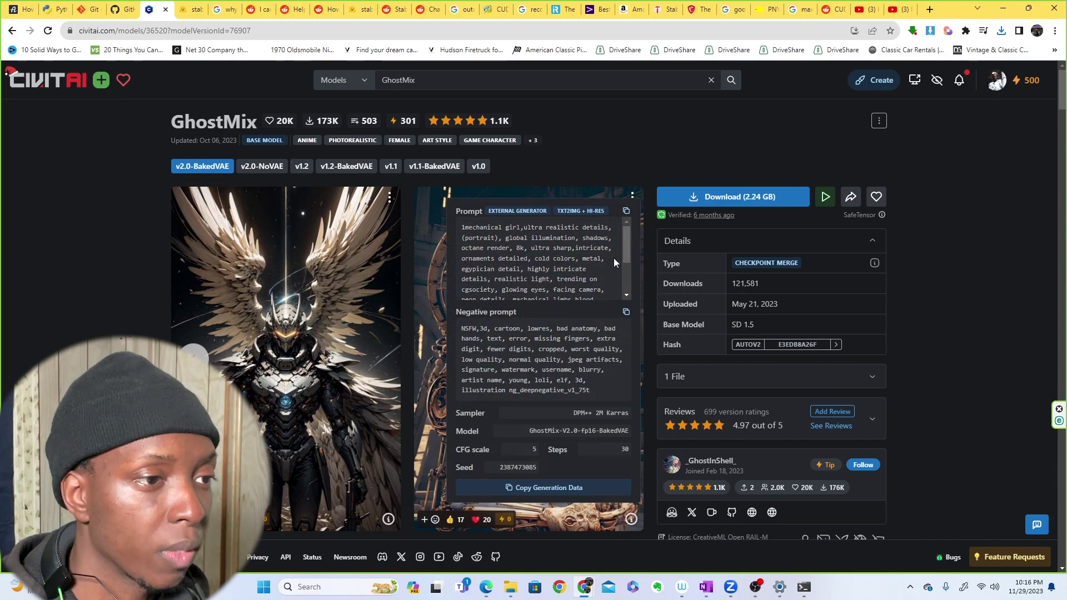
click(627, 213)
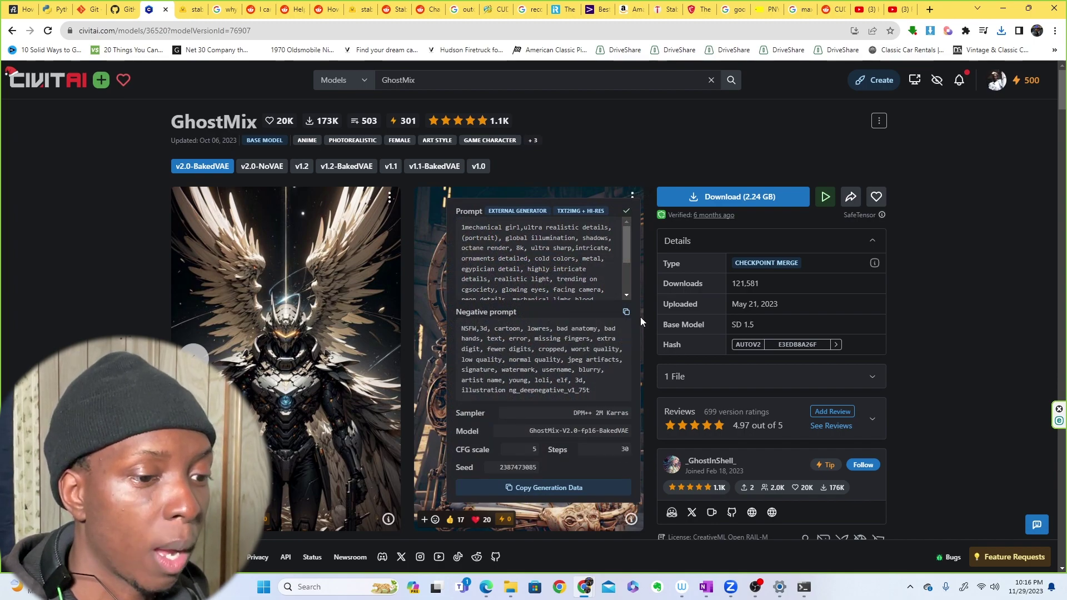
click(488, 586)
triple_click(271, 130)
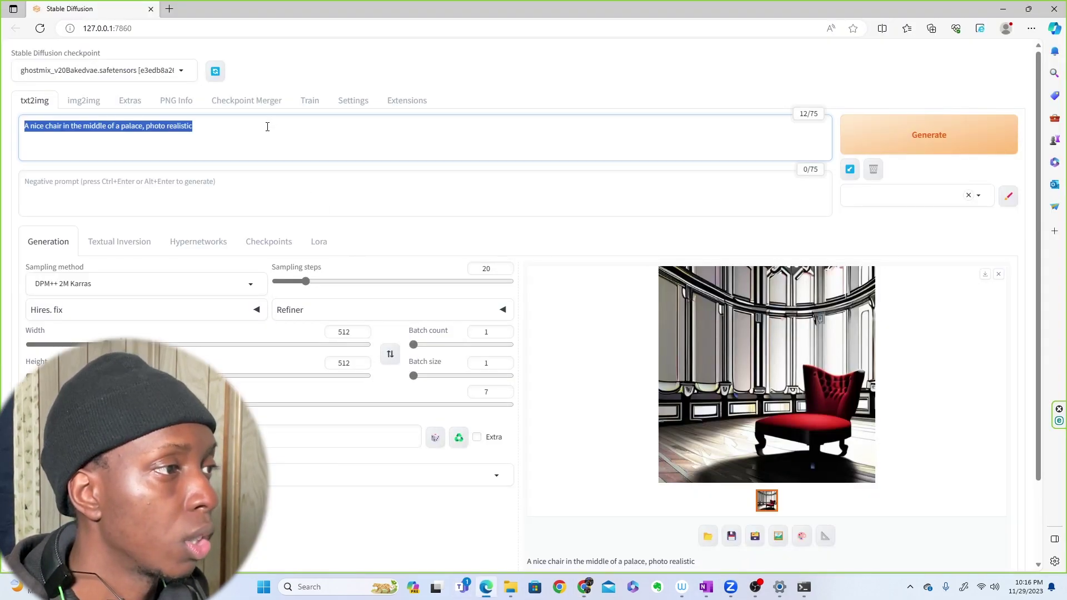
text(1mechanical girl,ultra realistic details, (portrait), global illumination, shadows, octane render, 8k, ultra sharp,intricate, ornaments detailed, cold colors, metal, egypician detail, highly intricate details, realistic light, trending on cgsociety, glowing eyes, facing camera, neon details, machanical limbs,blood vessels connected to tubes,mechanical vertebra attaching to back,mechanical cervial attaching to neck,sitting,wires and cables connecting to head, <lora:IvoryGoldAIv2:1>)
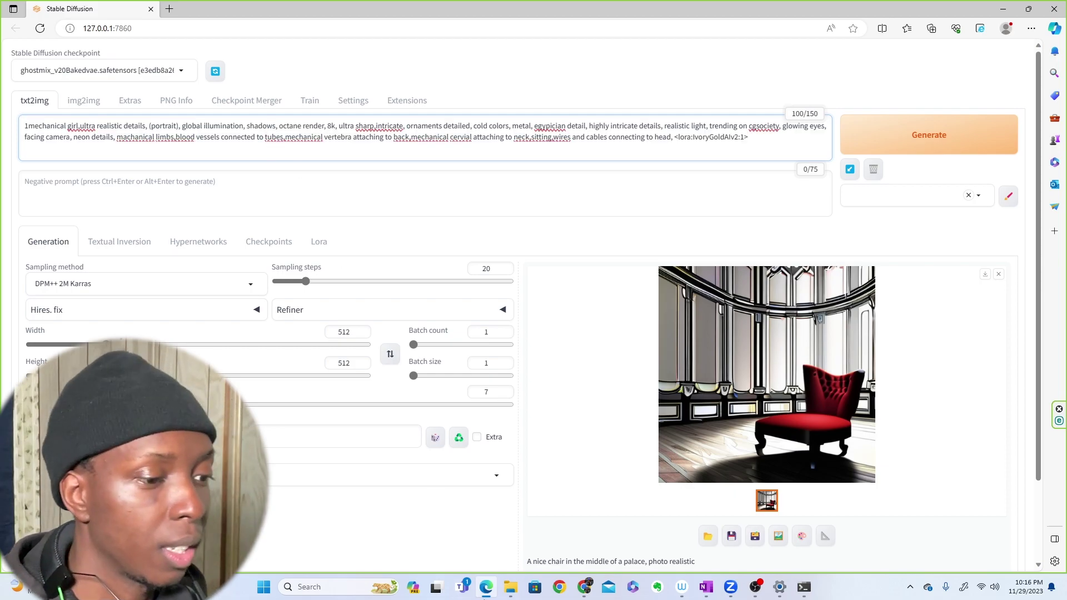
Paste the example's negative prompt, generate the mechanical-girl image, and view it full size
click(584, 586)
click(626, 551)
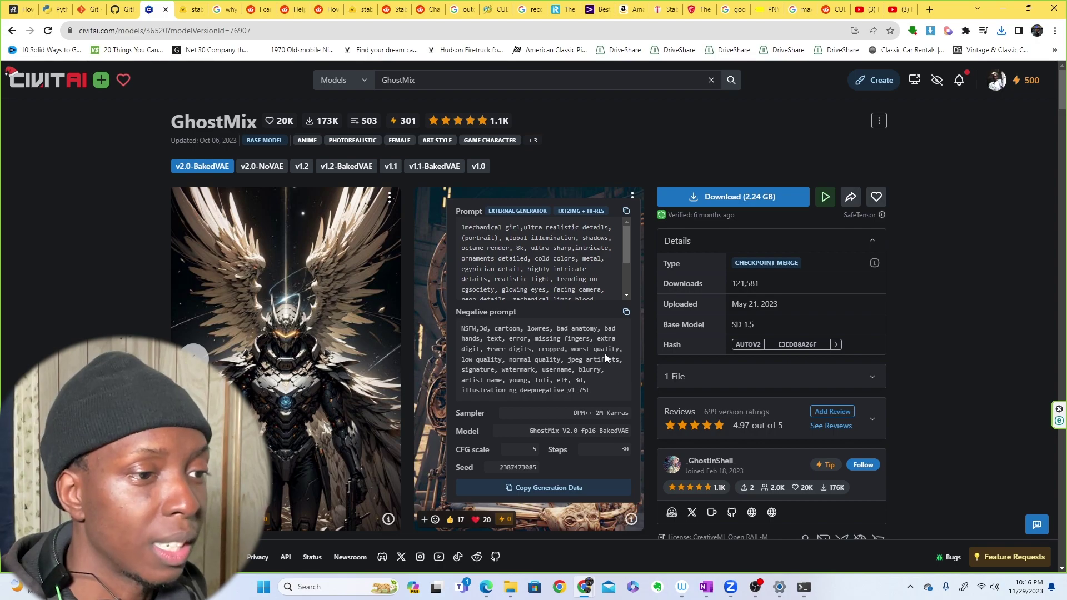
scroll(605, 349, down, 3)
scroll(605, 345, up, 3)
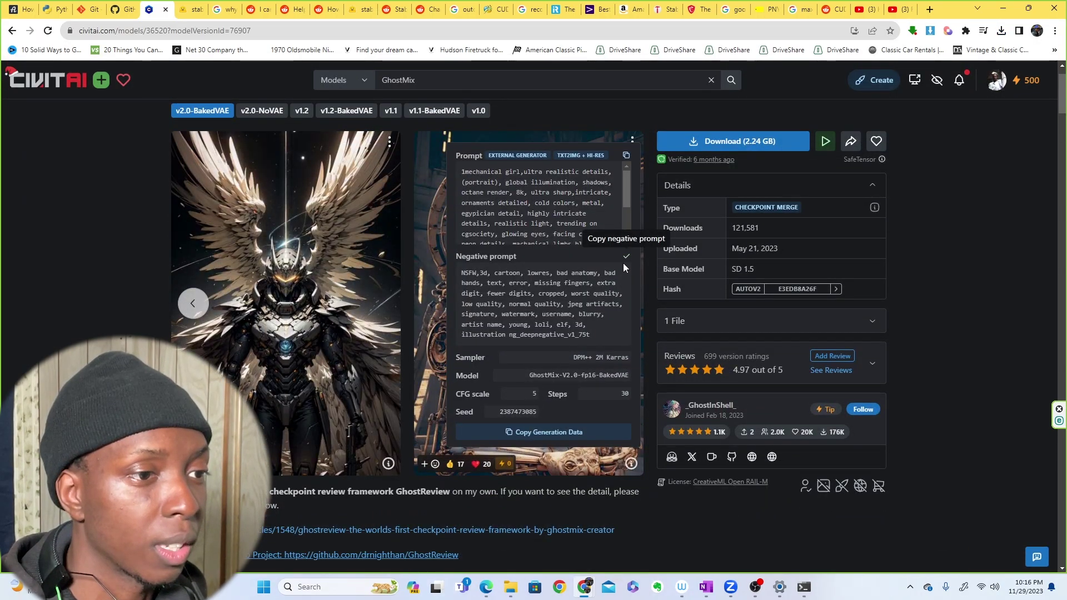
click(626, 256)
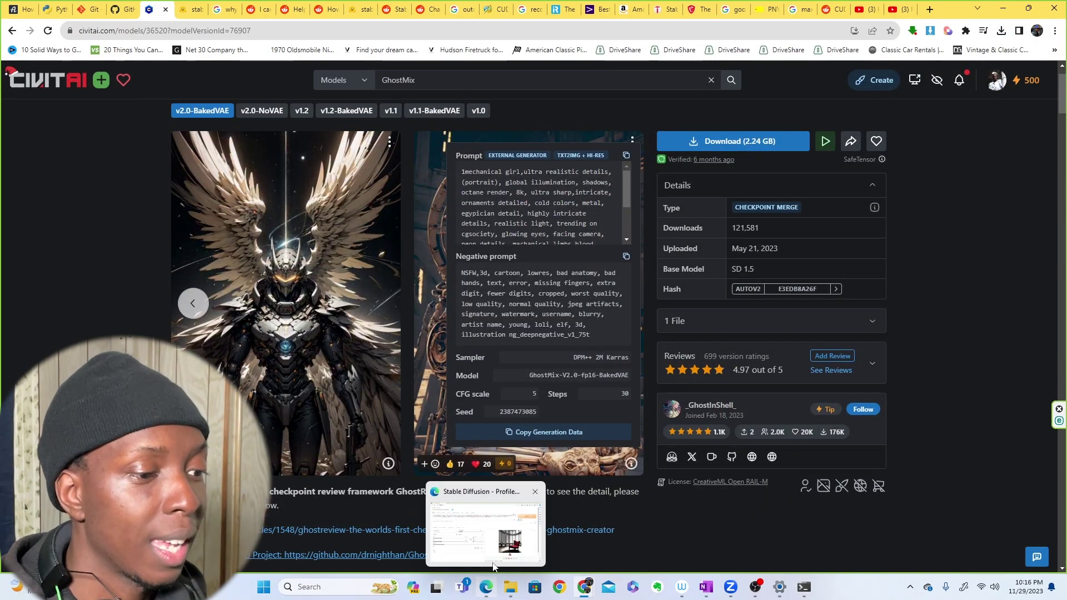
click(479, 487)
click(303, 209)
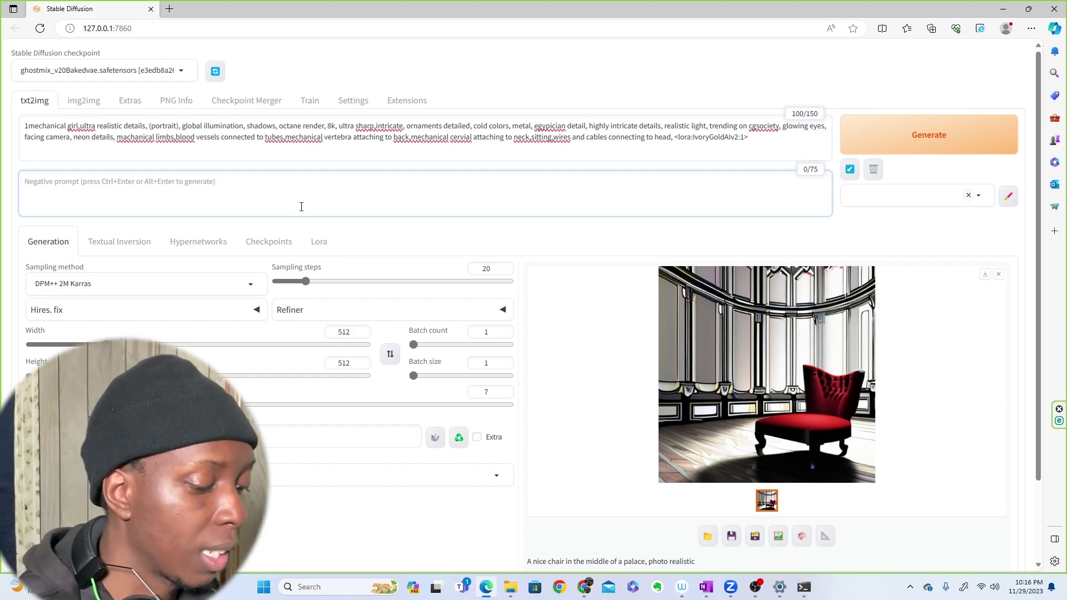
key(ctrl+v)
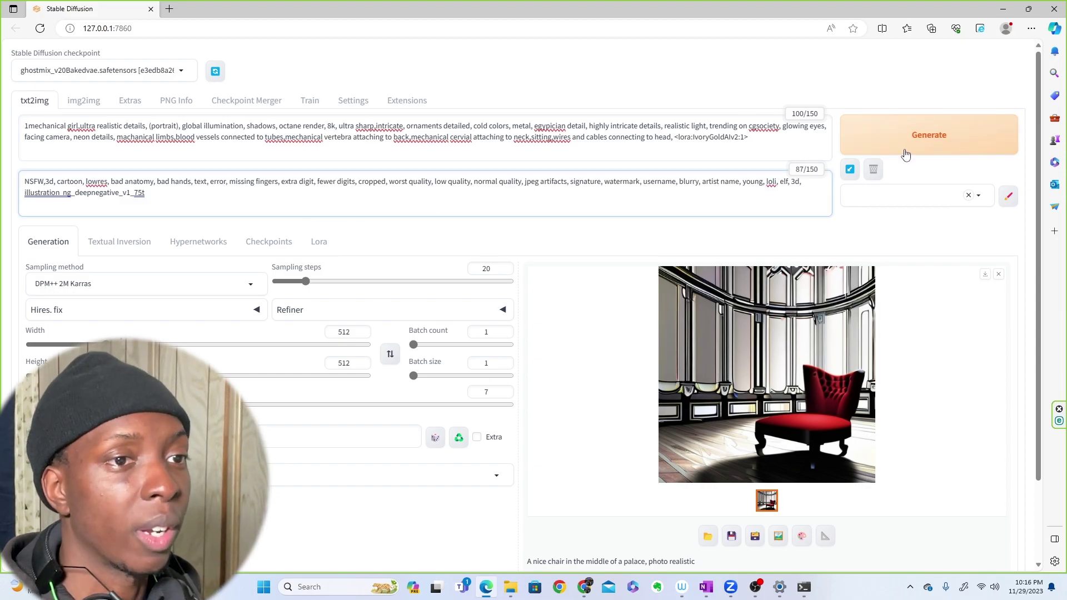
click(905, 149)
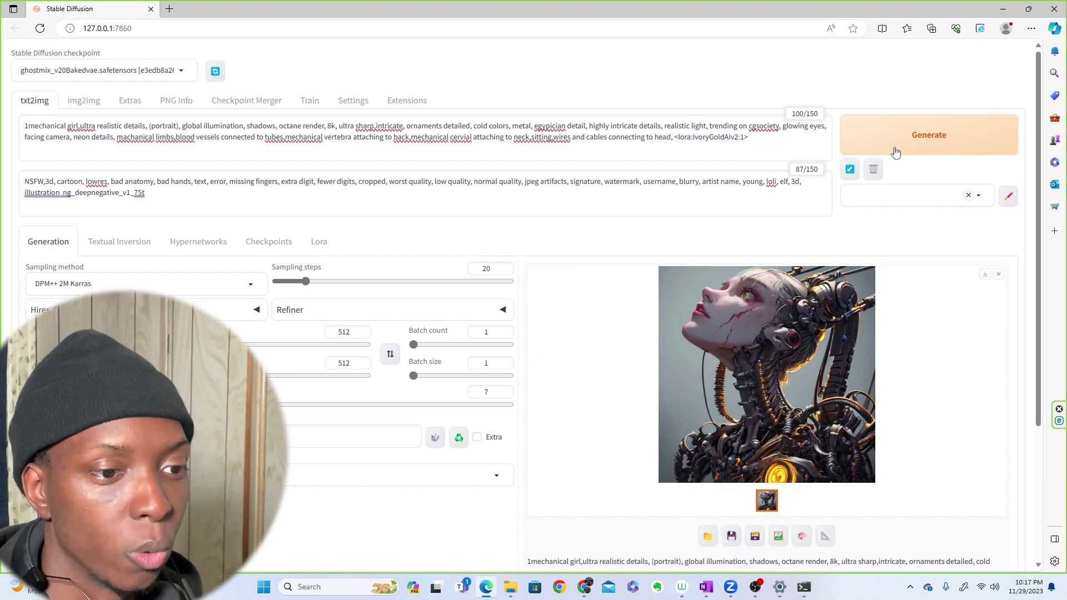
click(800, 363)
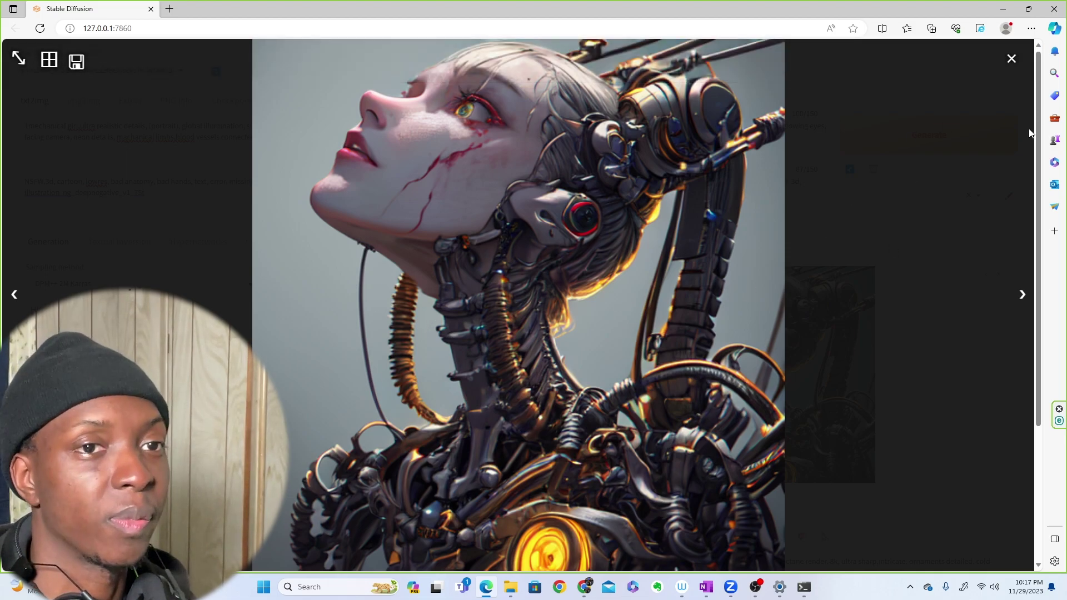
Close the cyborg image's full-size view and download it as image.png
click(1010, 60)
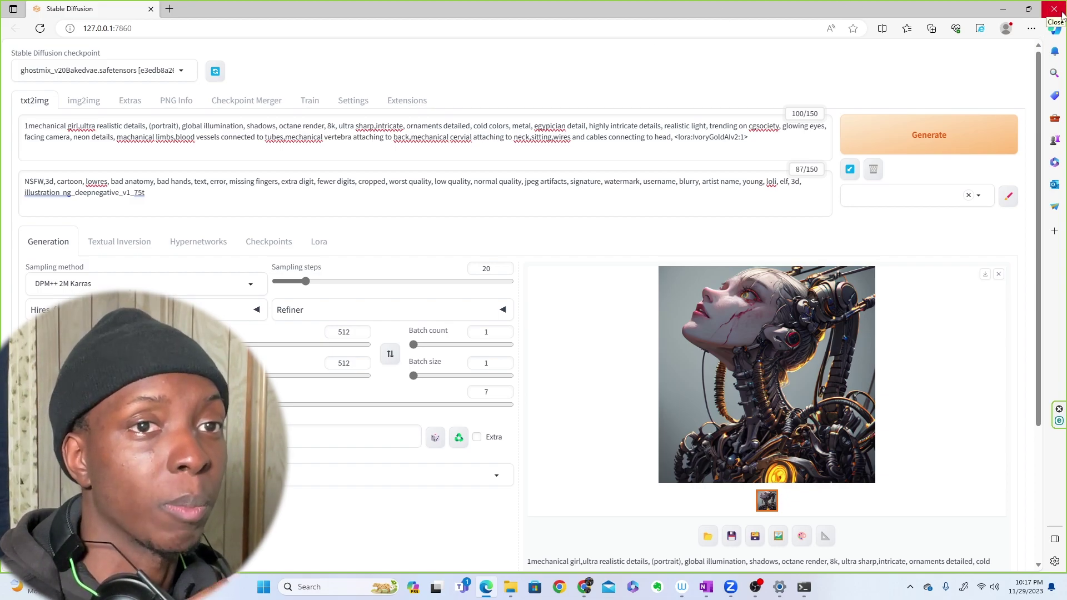
click(985, 274)
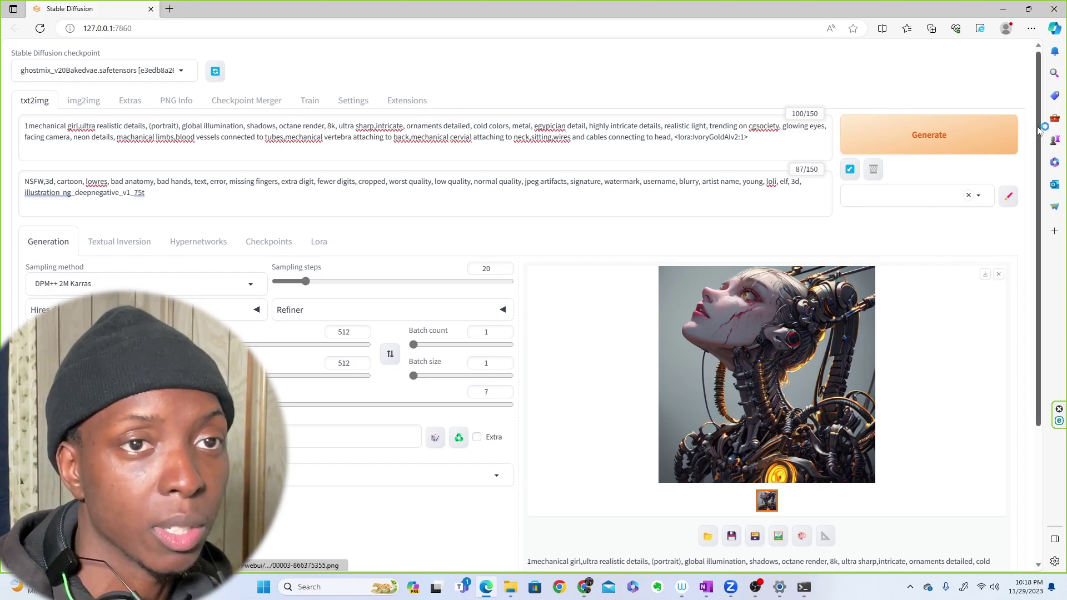
Close the browser and the console window, and reposition File Explorer
click(1044, 12)
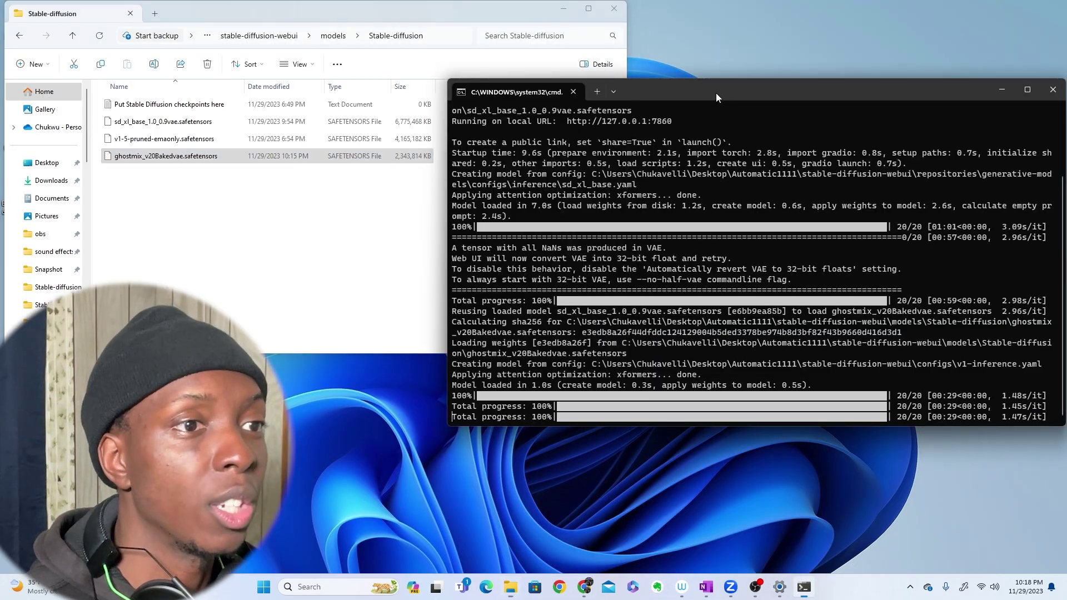
drag(715, 92, 532, 89)
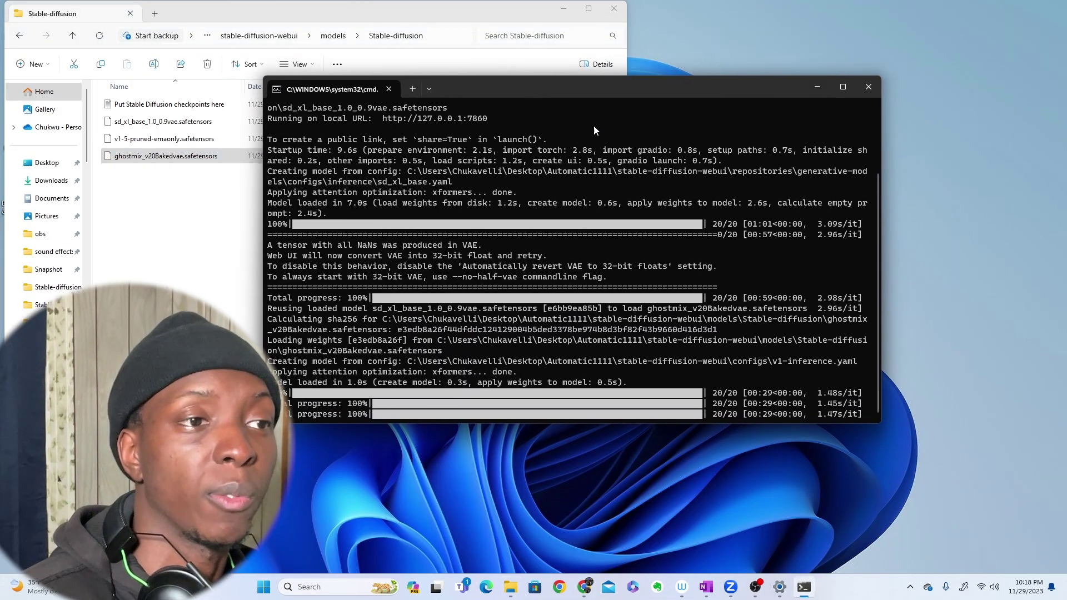
click(868, 87)
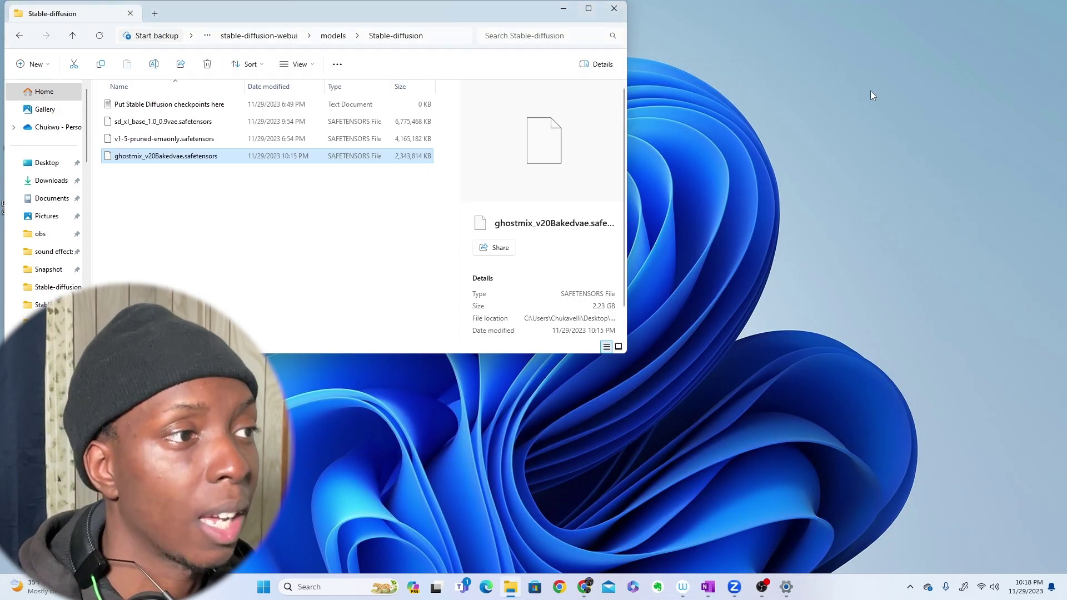
drag(493, 13, 649, 51)
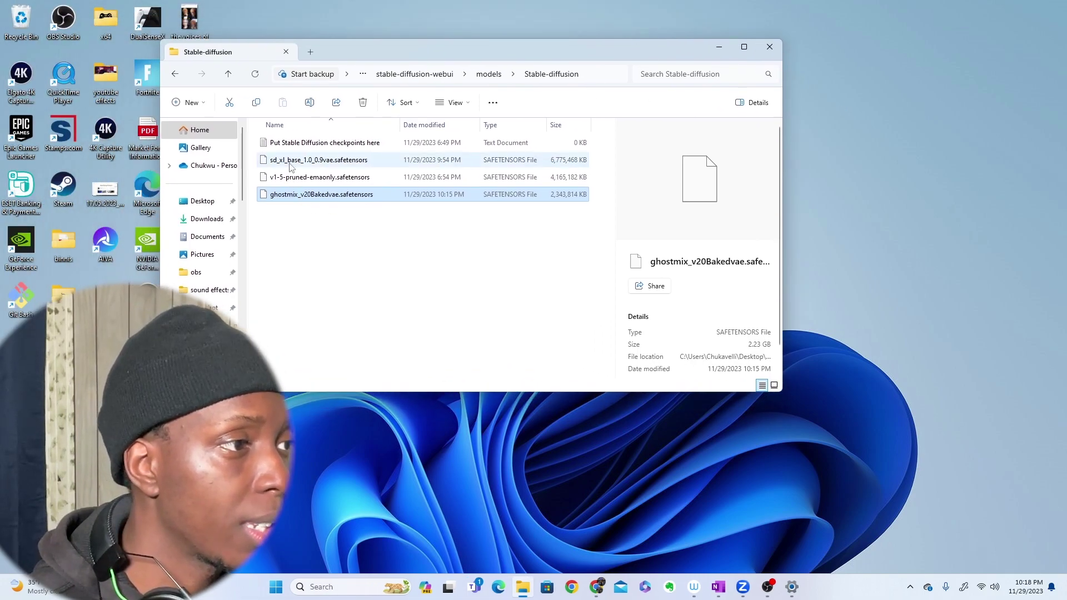
Open webui-user.bat from the stable-diffusion-webui folder in Notepad for editing
click(415, 74)
scroll(327, 301, down, 12)
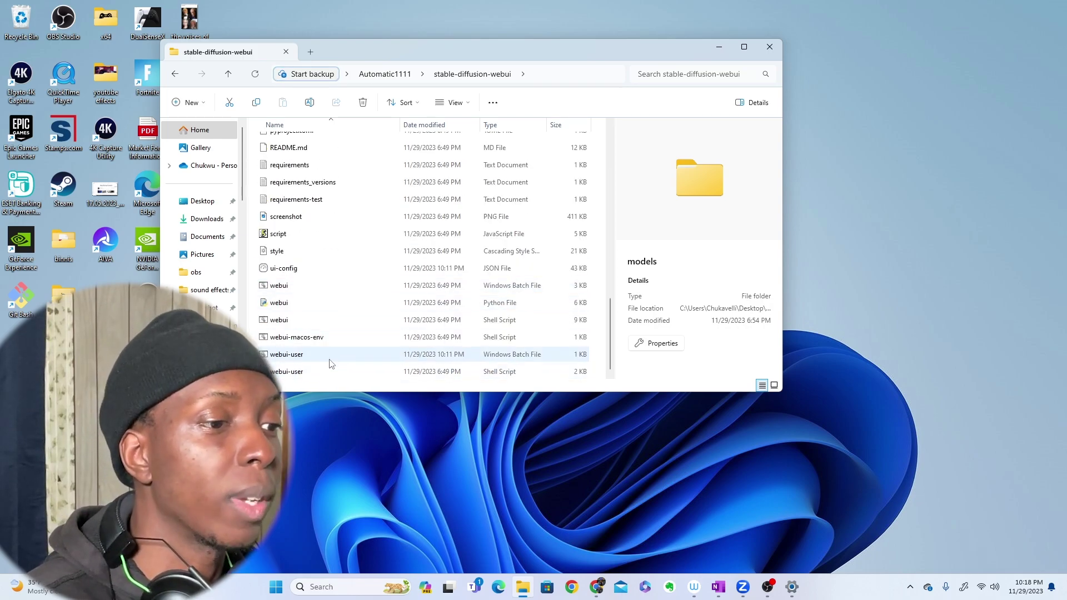
click(336, 356)
right_click(336, 357)
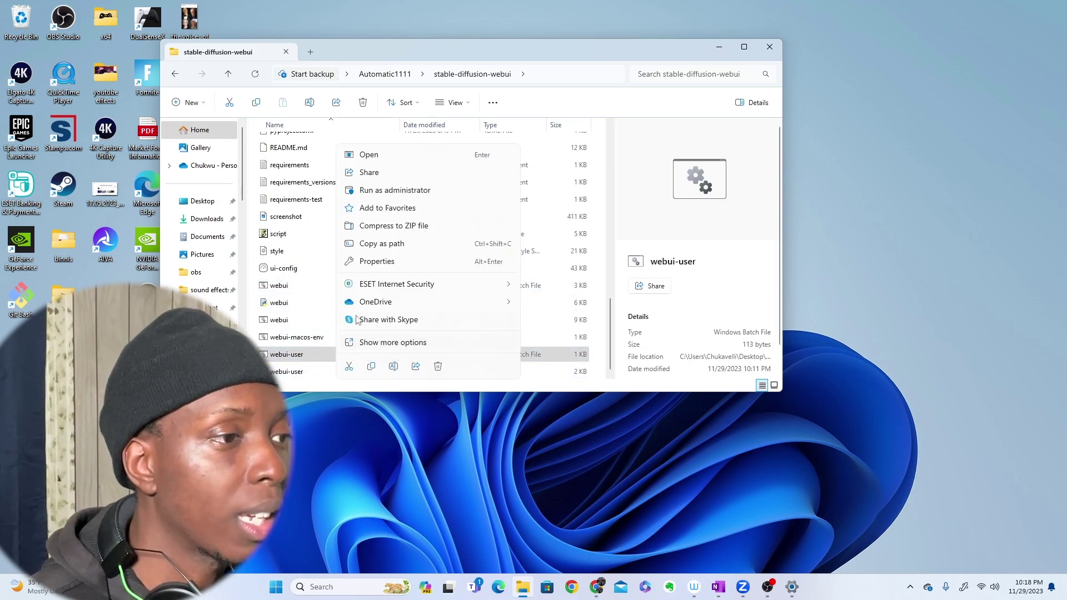
click(383, 341)
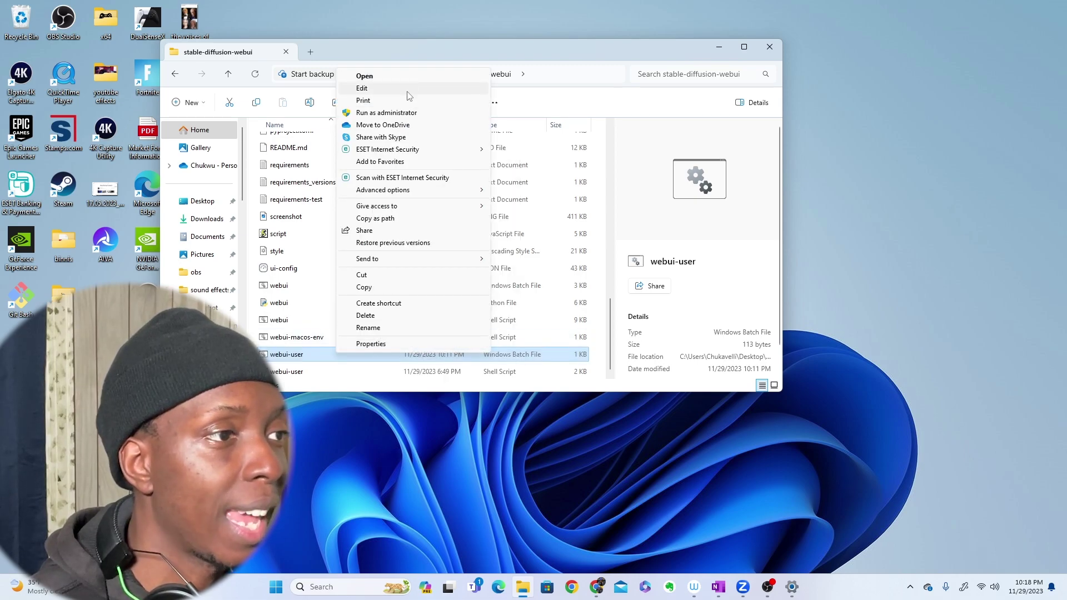
click(389, 89)
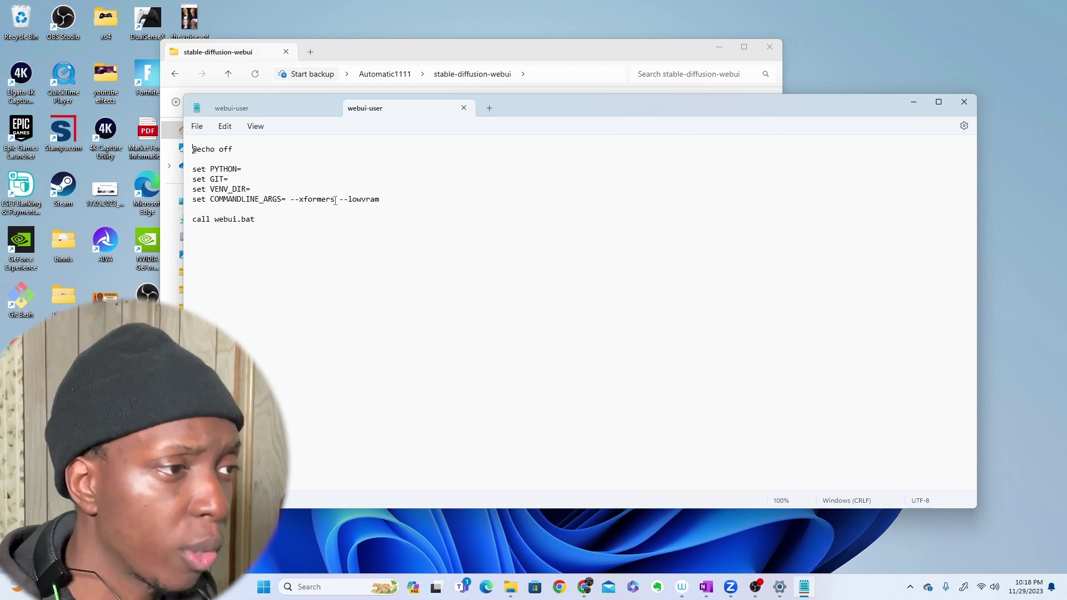
Append --medvram after --lowvram on the COMMANDLINE_ARGS line
drag(335, 200, 289, 202)
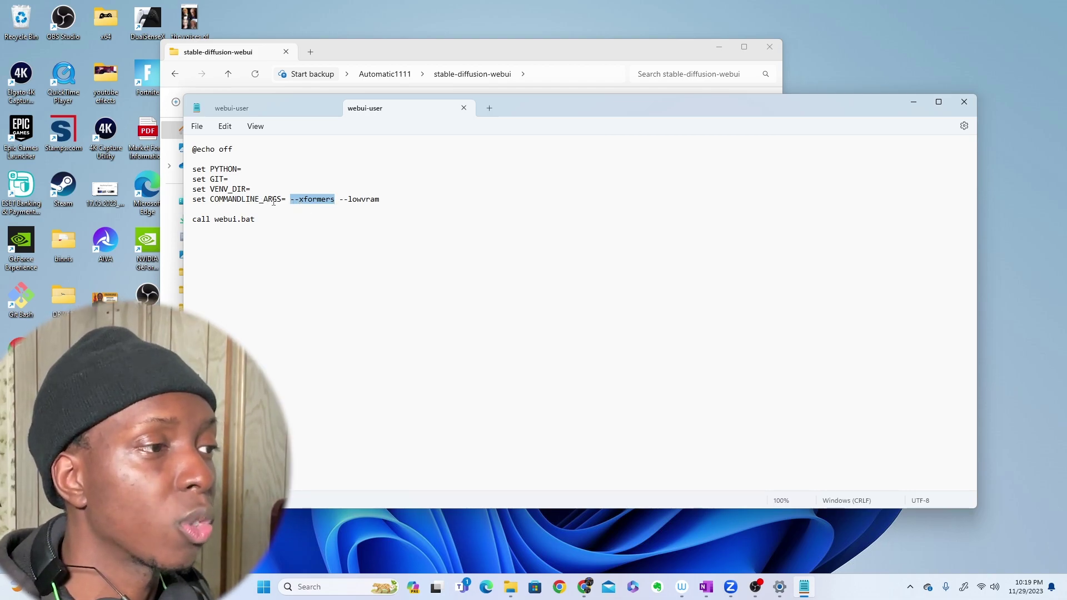
click(300, 199)
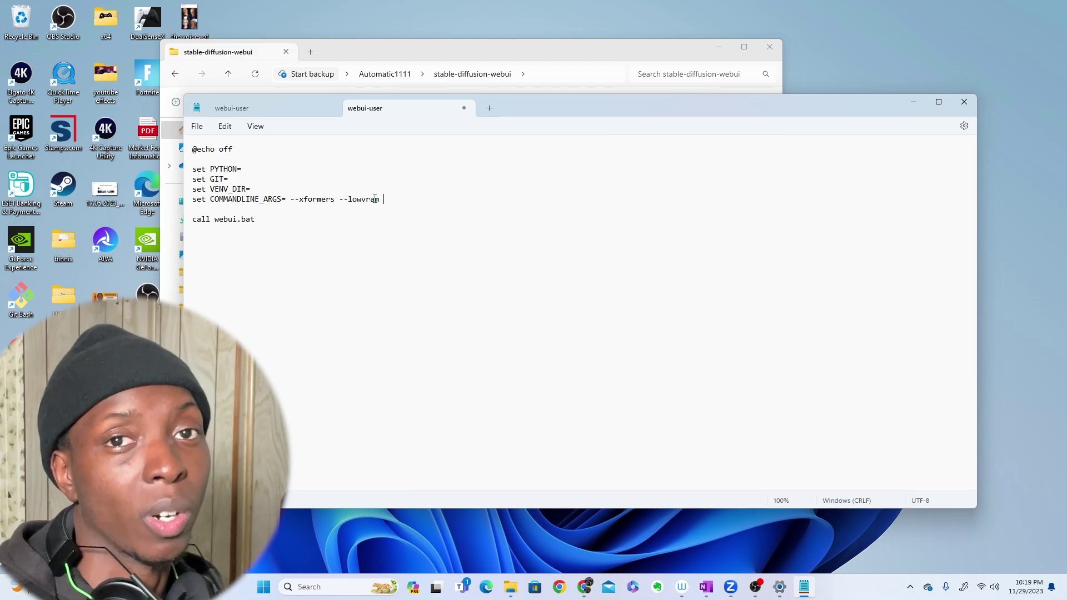
text(--medvram)
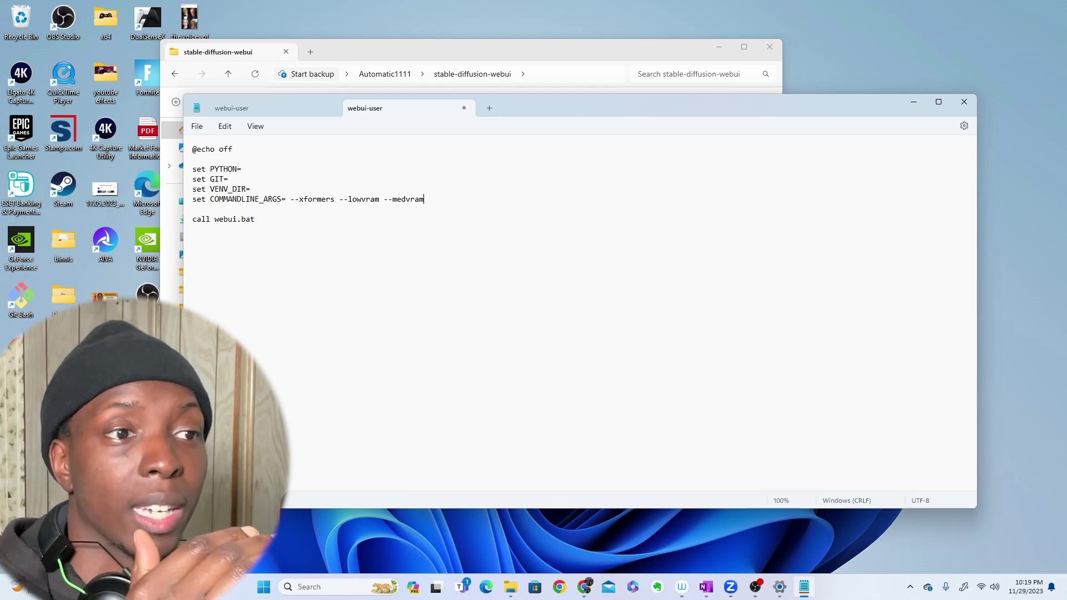
click(822, 24)
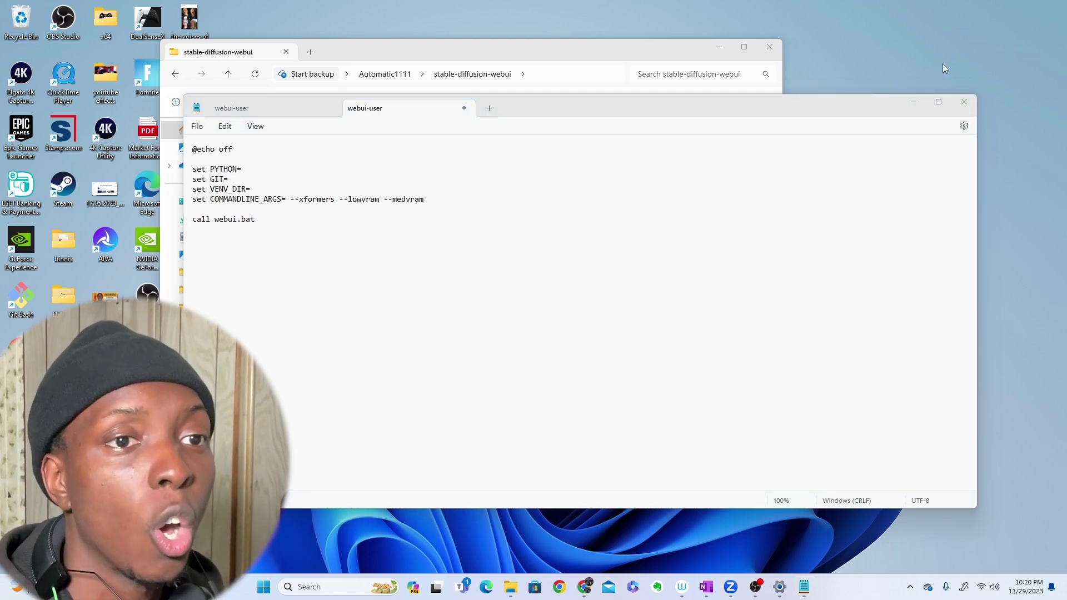
right_click(898, 37)
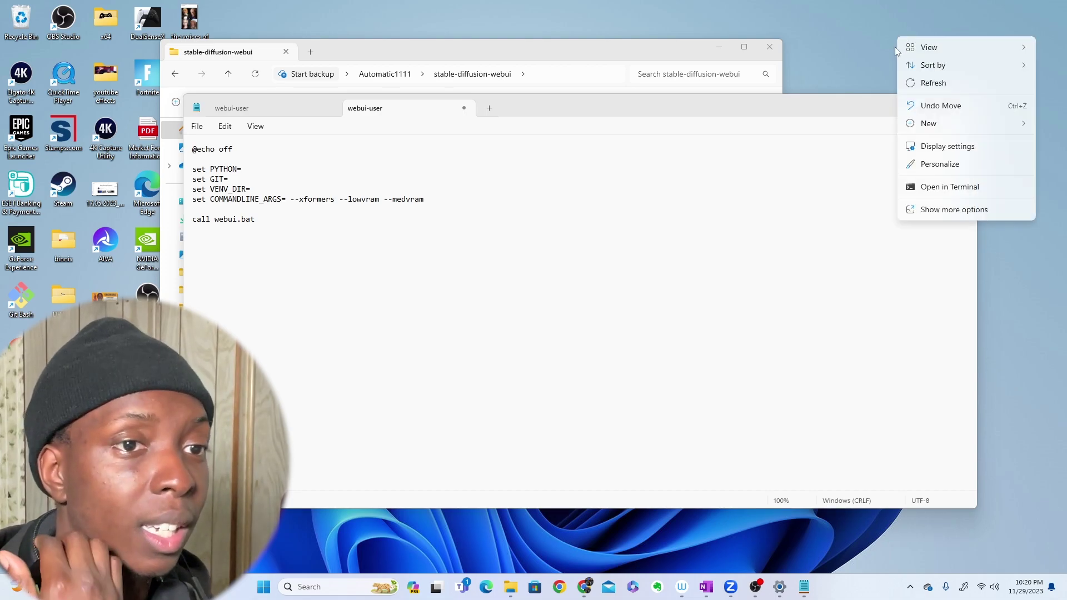
click(998, 146)
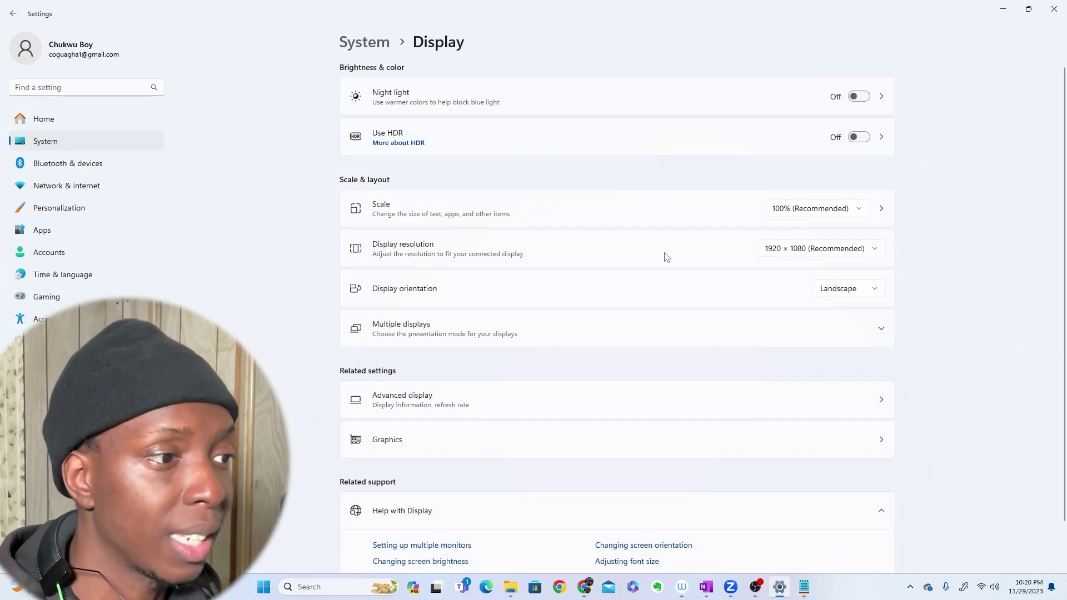
click(463, 396)
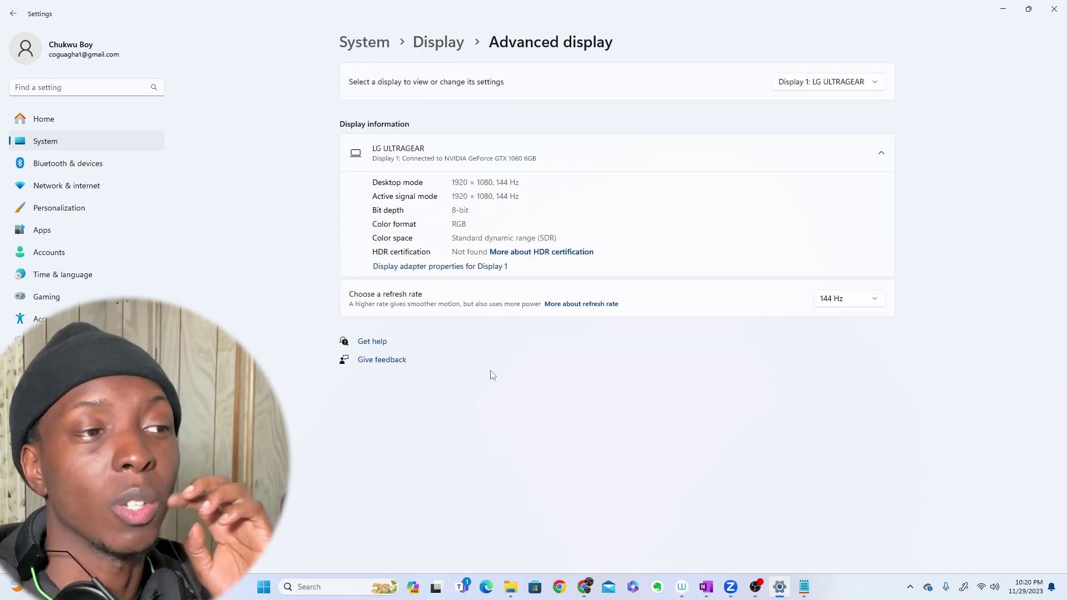
click(447, 269)
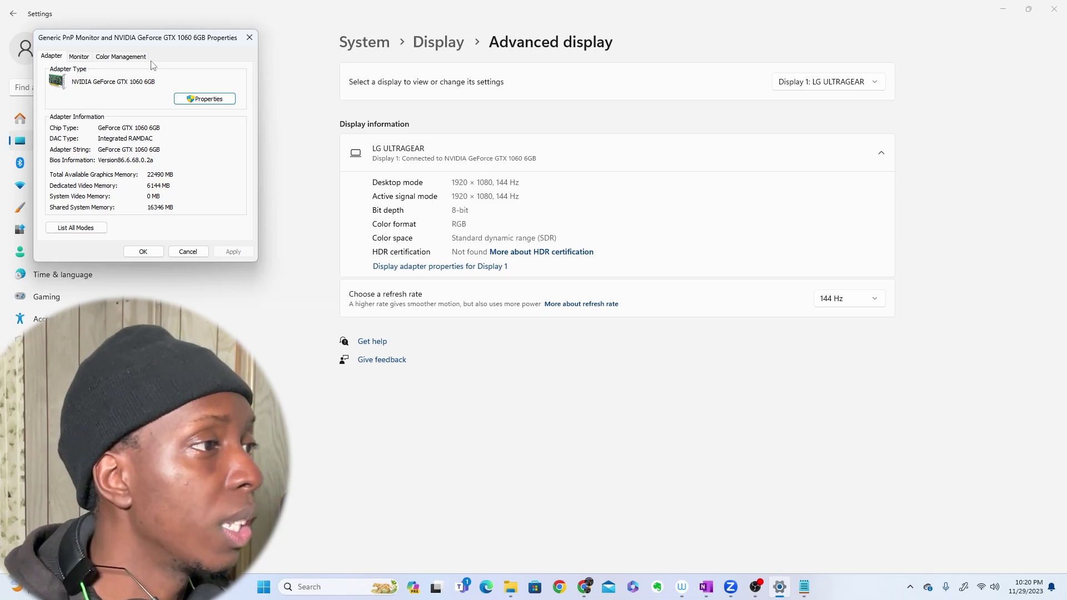
drag(175, 38, 235, 35)
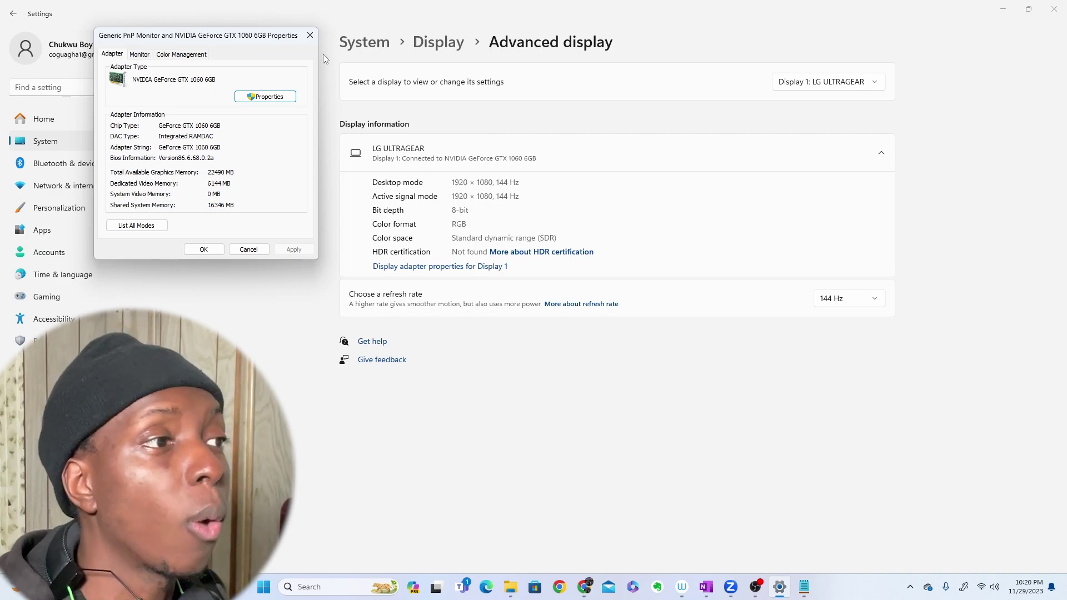
click(309, 35)
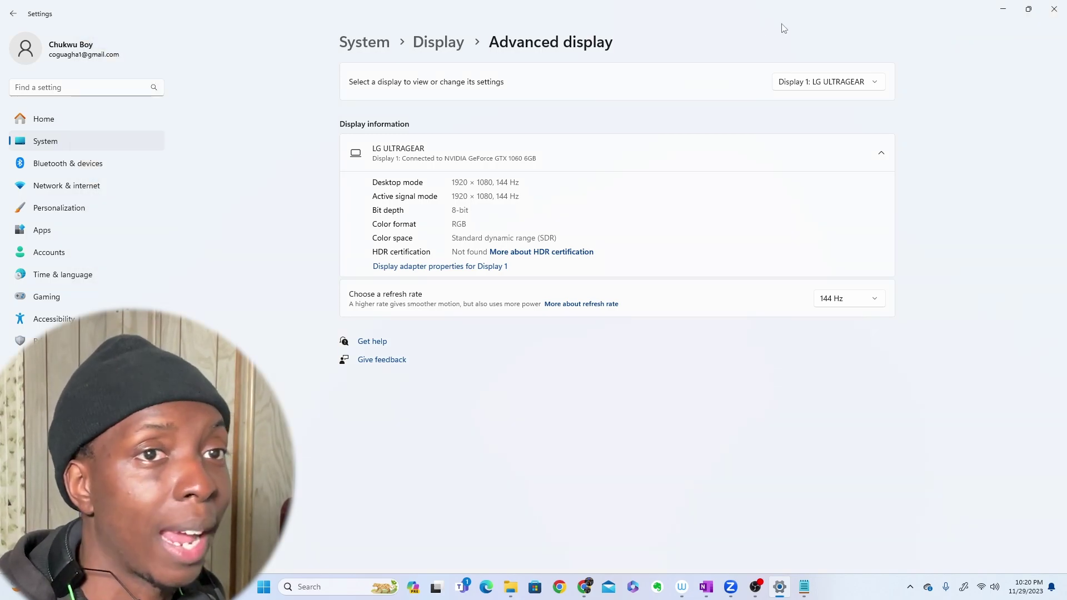
click(1053, 6)
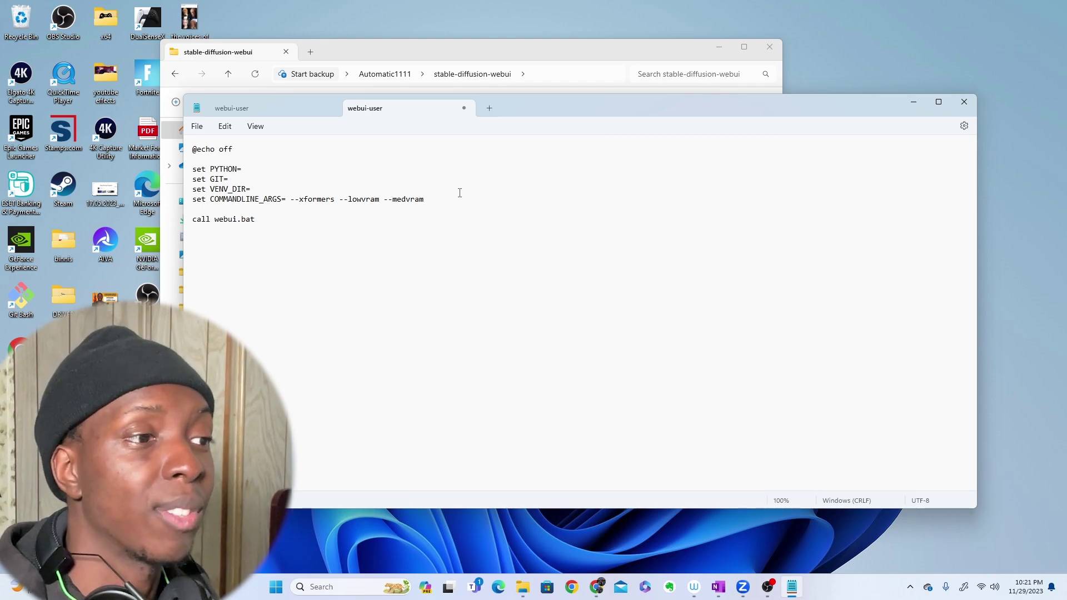
Replace --medvram with --theme dark in COMMANDLINE_ARGS, save webui-user.bat, and close Notepad
drag(412, 204, 383, 201)
key(BackSpace)
key(BackSpace)
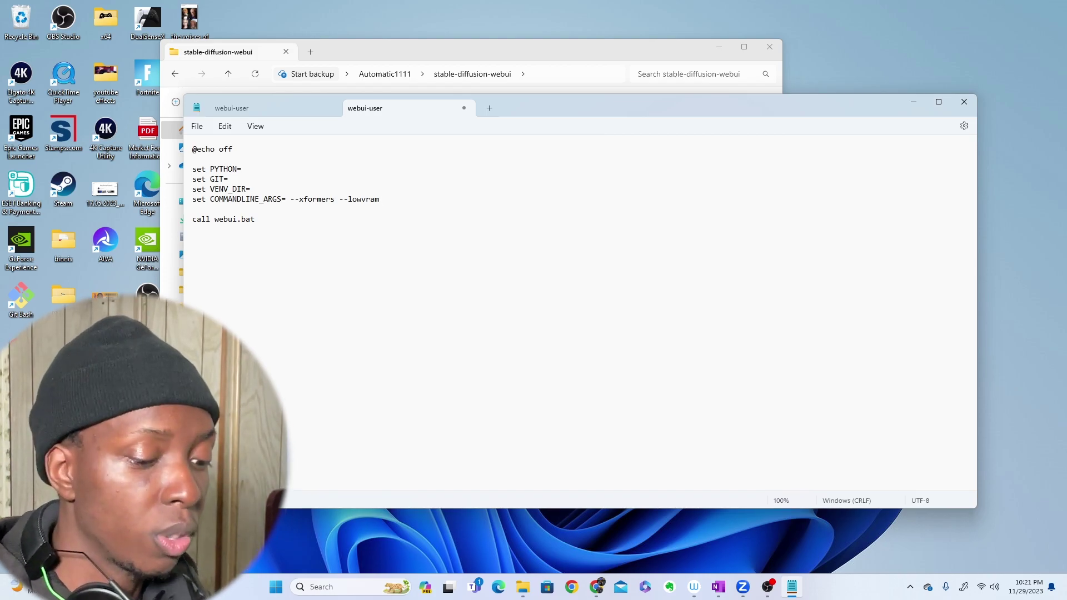
text(--theme dark)
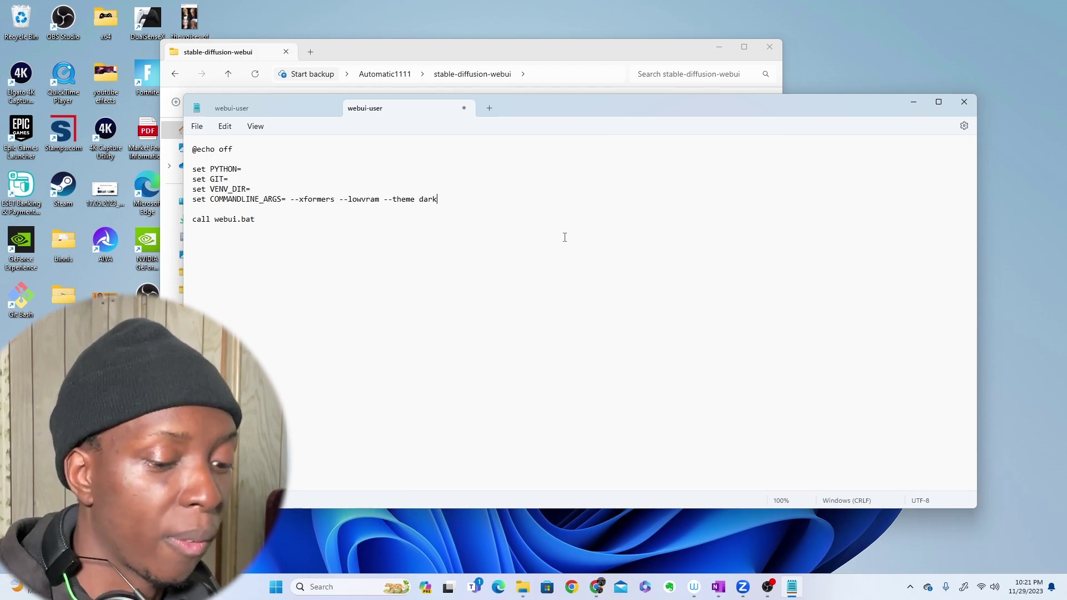
click(201, 129)
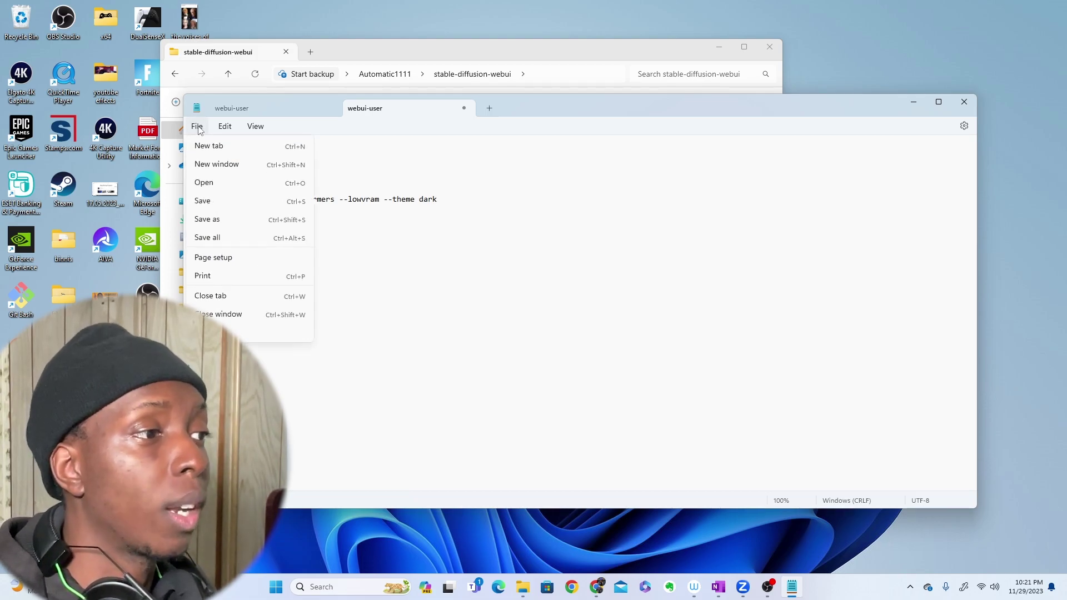
click(213, 204)
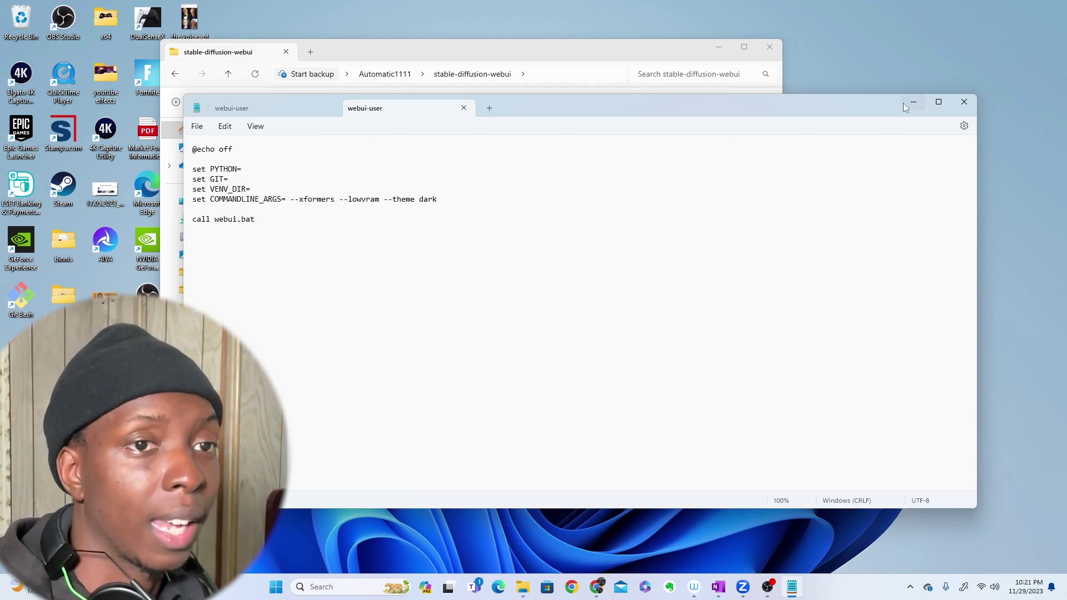
click(964, 101)
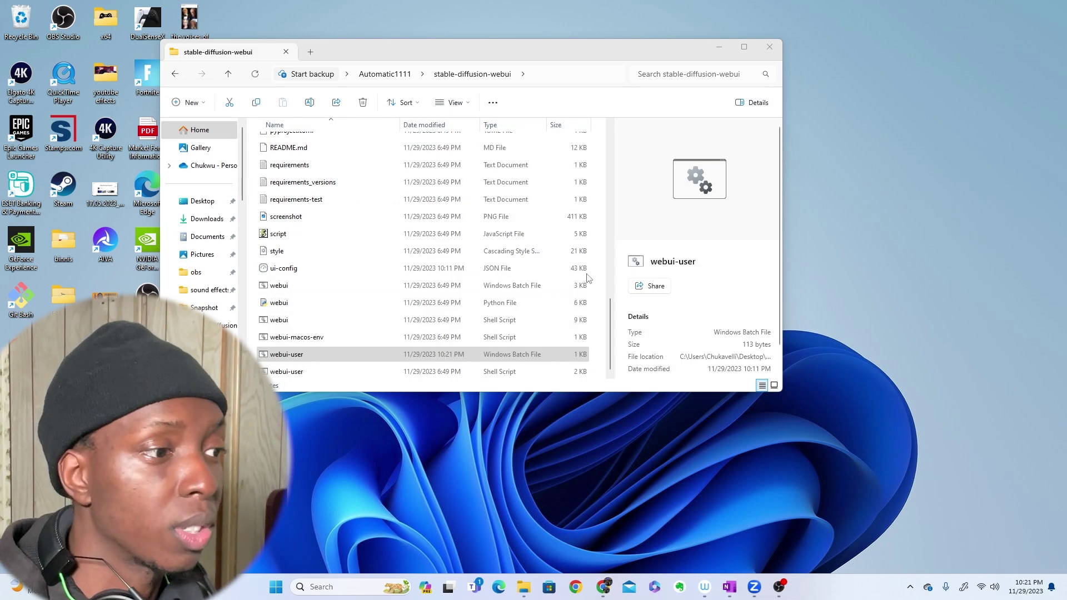
Run webui-user.bat to relaunch the web UI with the new arguments
double_click(398, 350)
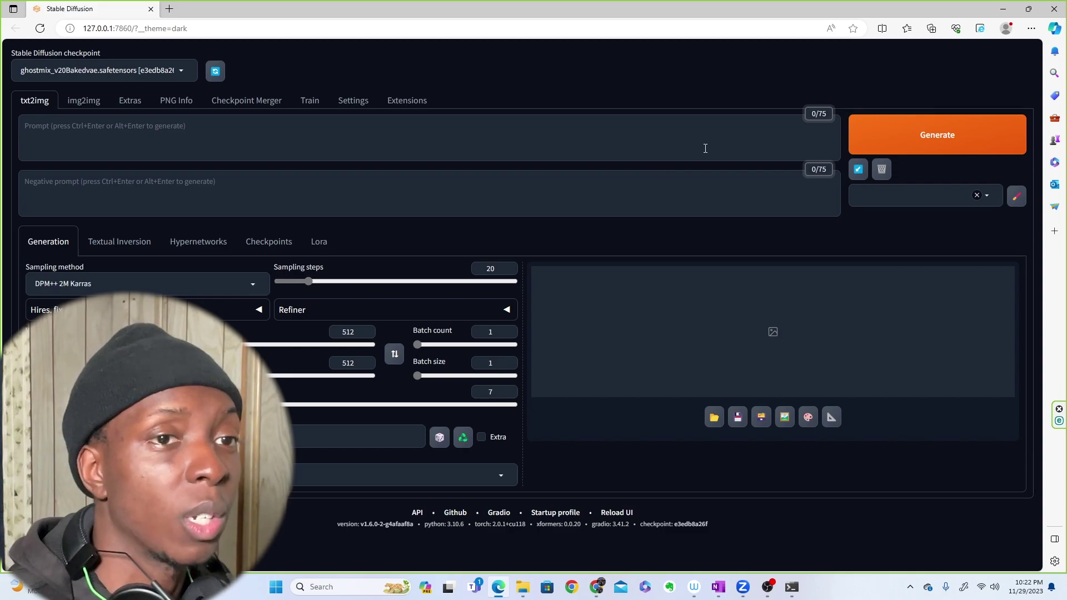
click(1003, 9)
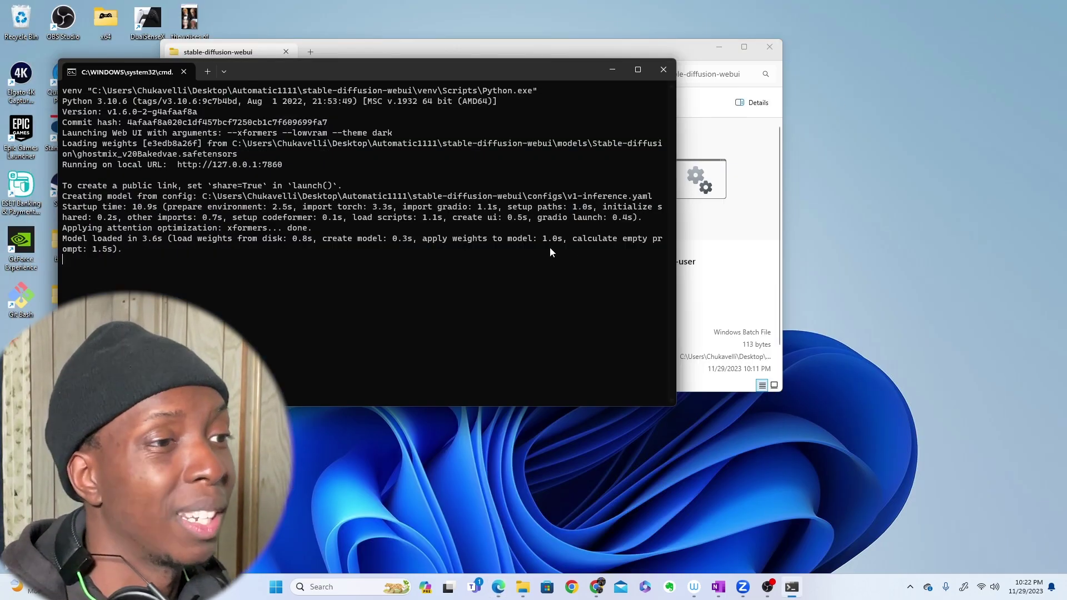
click(613, 70)
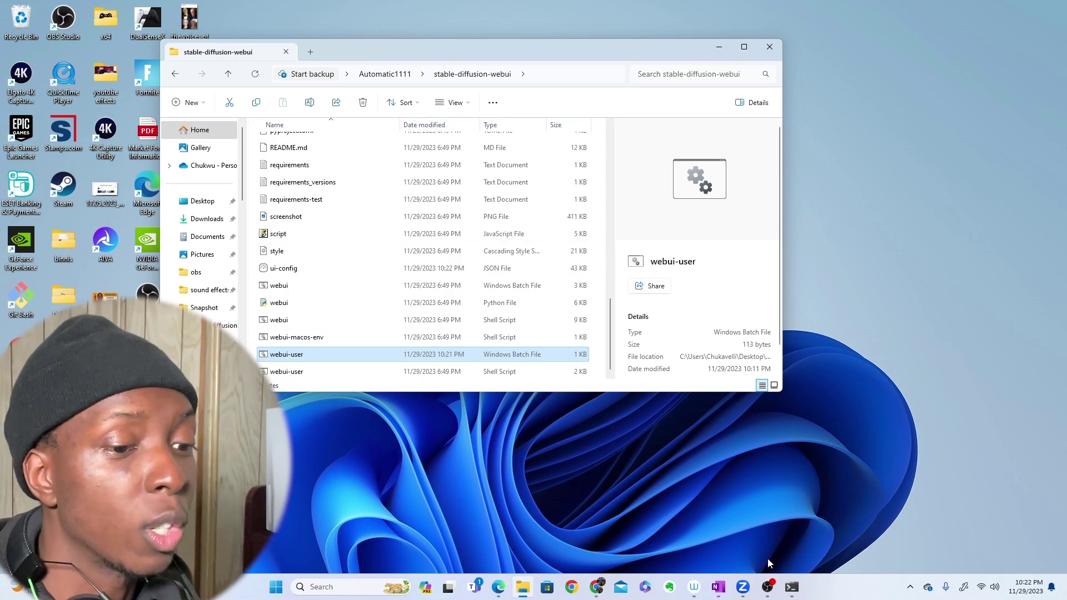
click(791, 586)
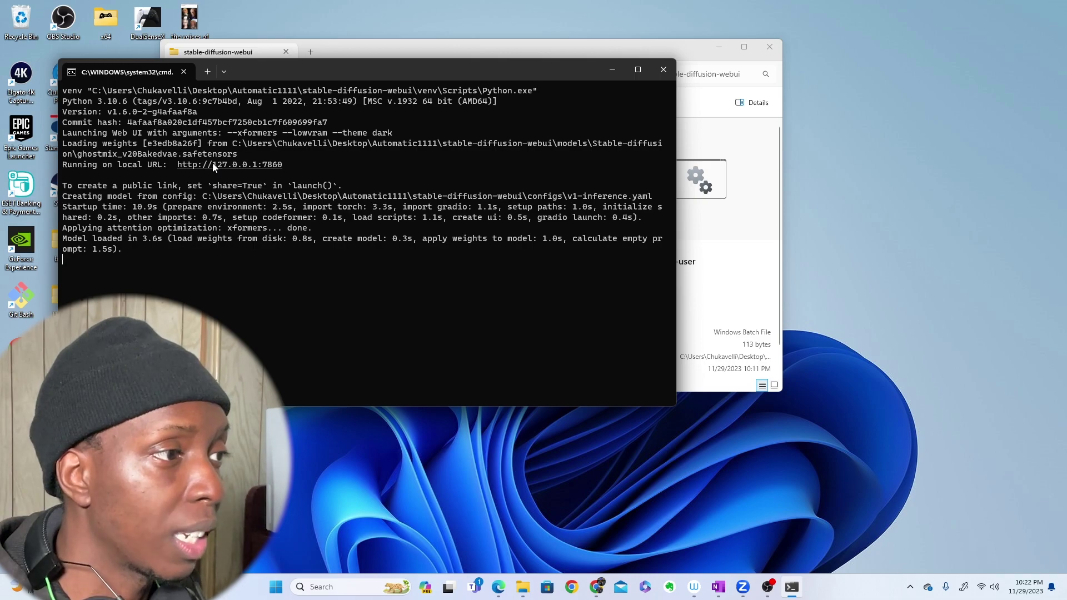
drag(288, 165, 183, 166)
key(ctrl+c)
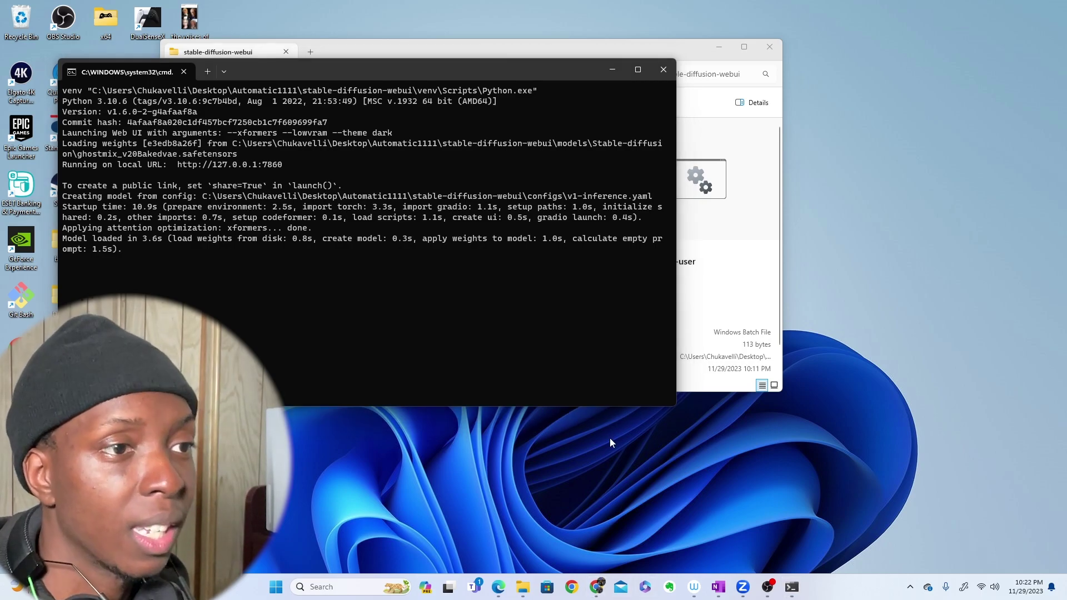
Load the 127.0.0.1:7860 web UI address in a new Chrome tab to view the dark theme
mouse_move(600, 587)
click(647, 547)
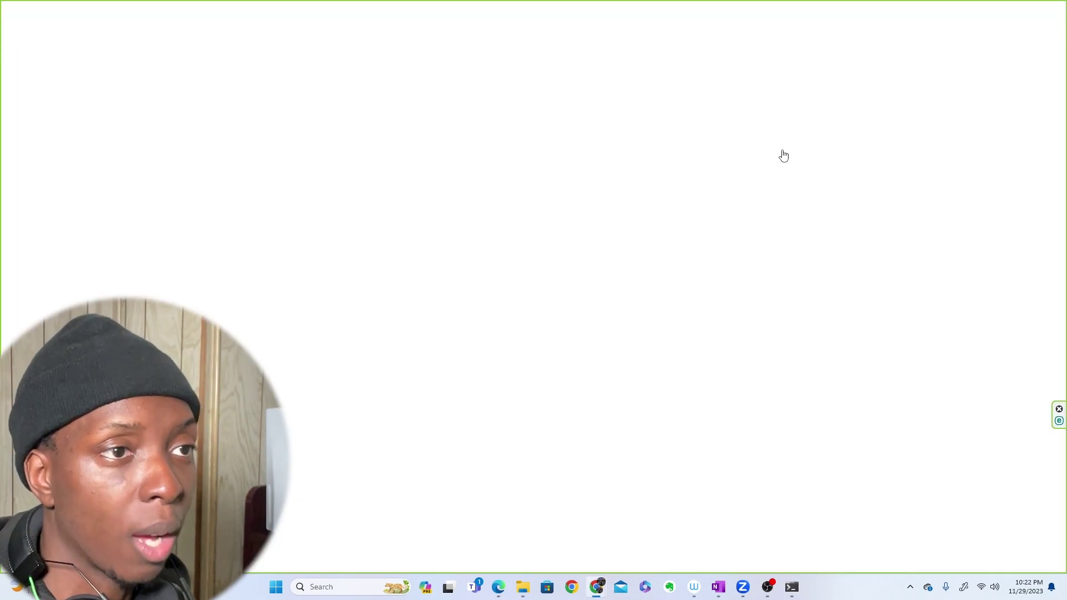
click(929, 9)
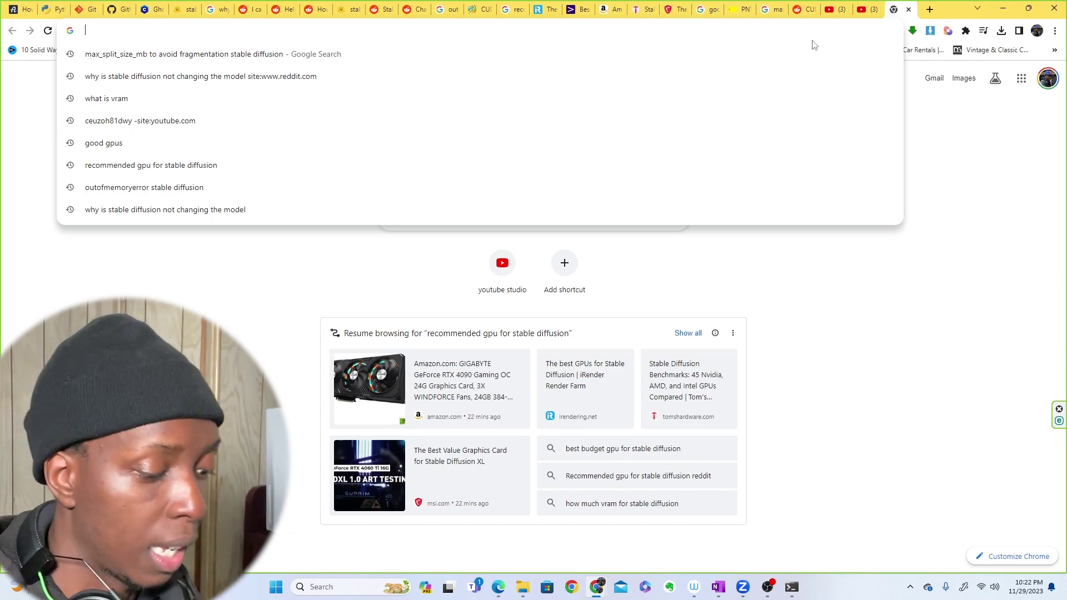
key(ctrl+v)
key(Return)
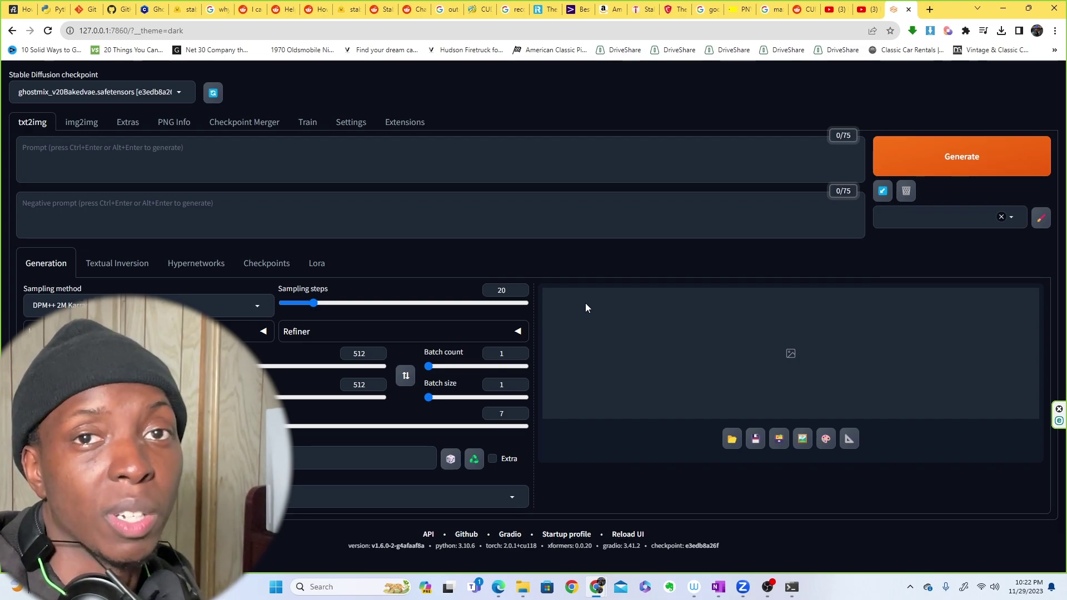
Close the web UI tab and open webui-user.bat for editing in Notepad
click(908, 8)
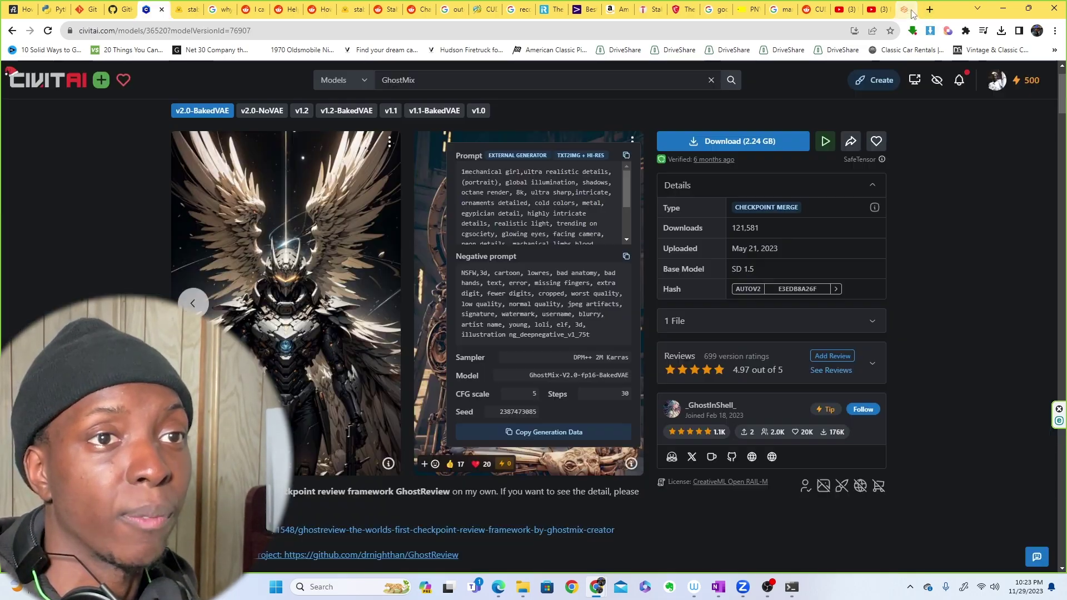
click(523, 588)
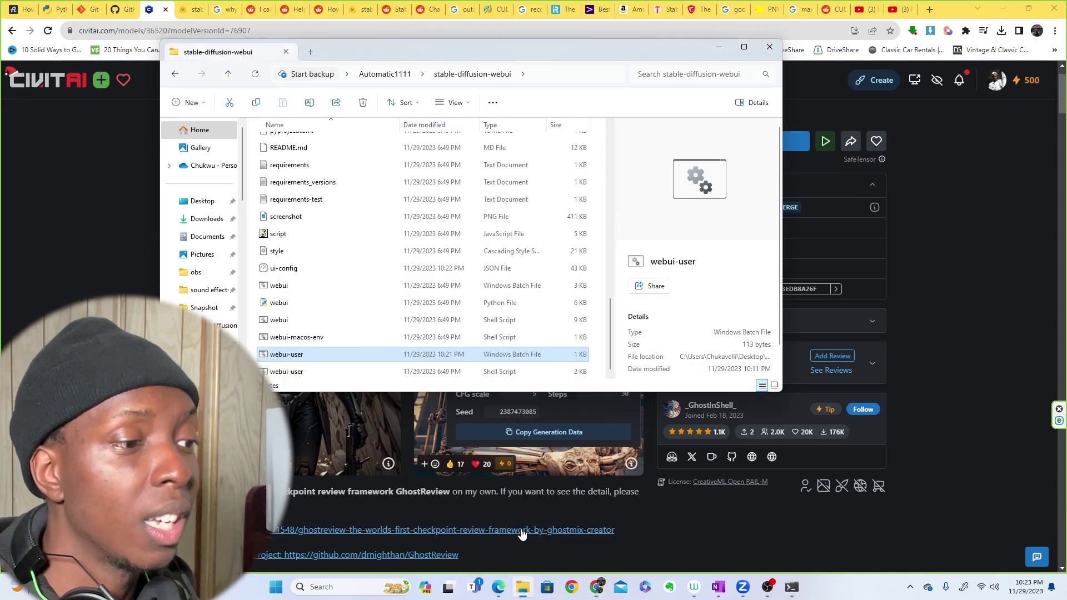
right_click(352, 362)
click(411, 348)
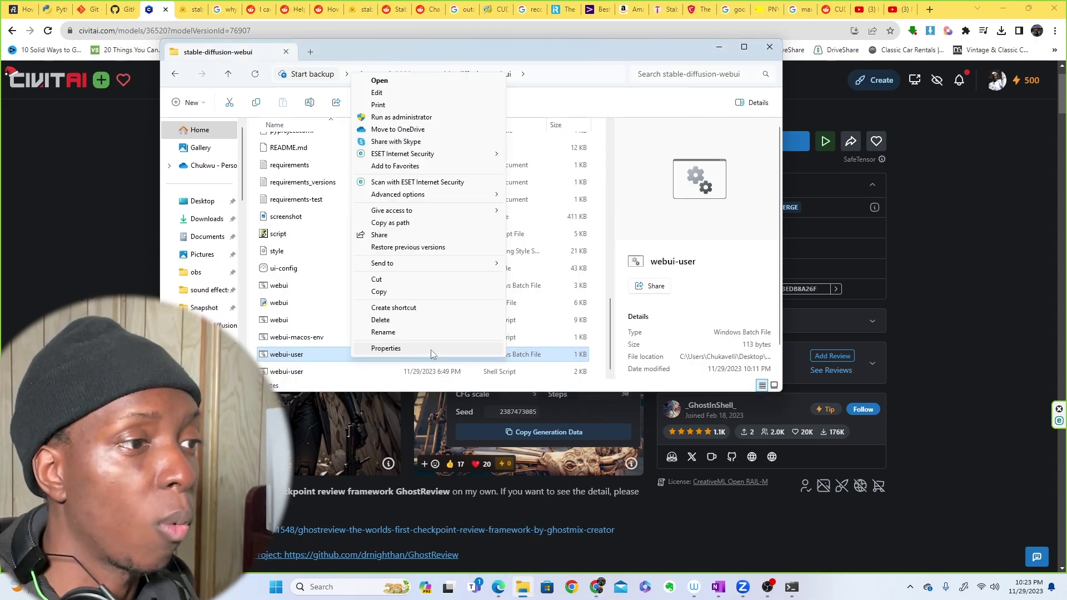
click(434, 94)
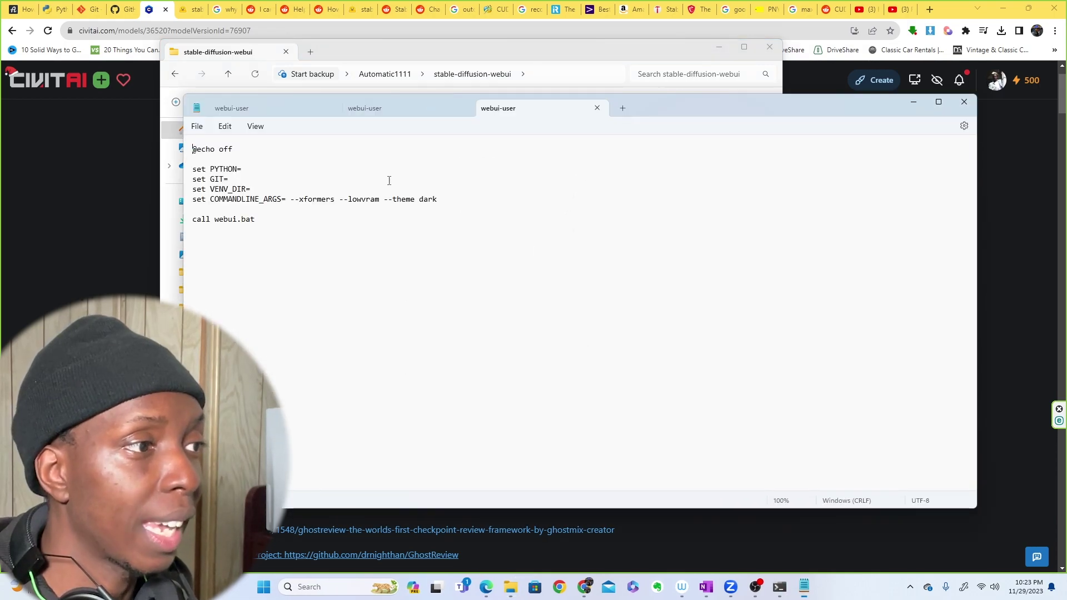
Append --autolaunch to the COMMANDLINE_ARGS line after --theme dark
click(443, 198)
text(-)
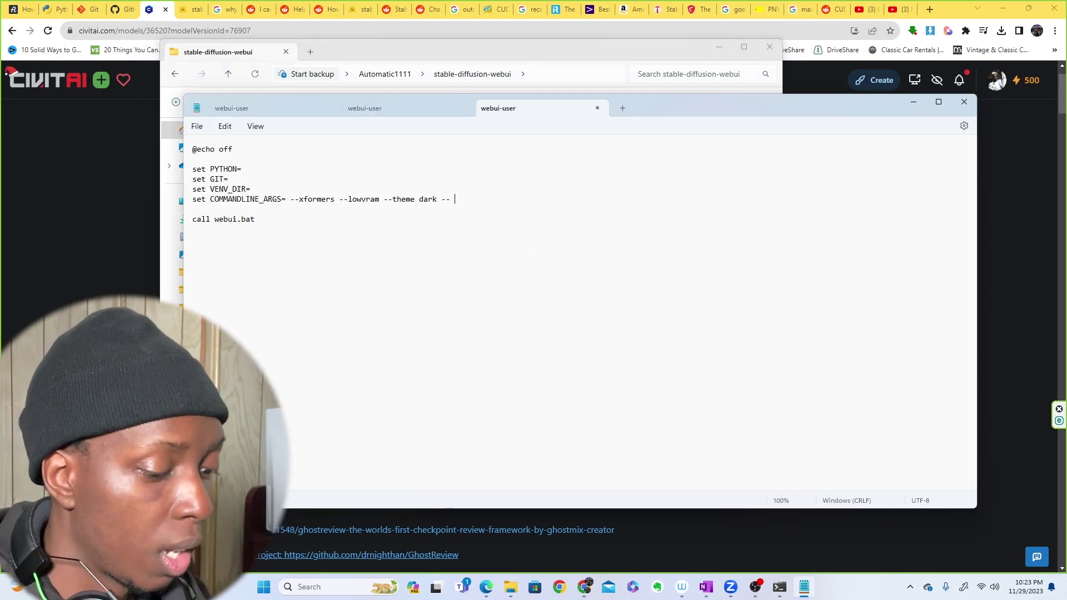
text(-autolaung)
key(BackSpace)
text(ch)
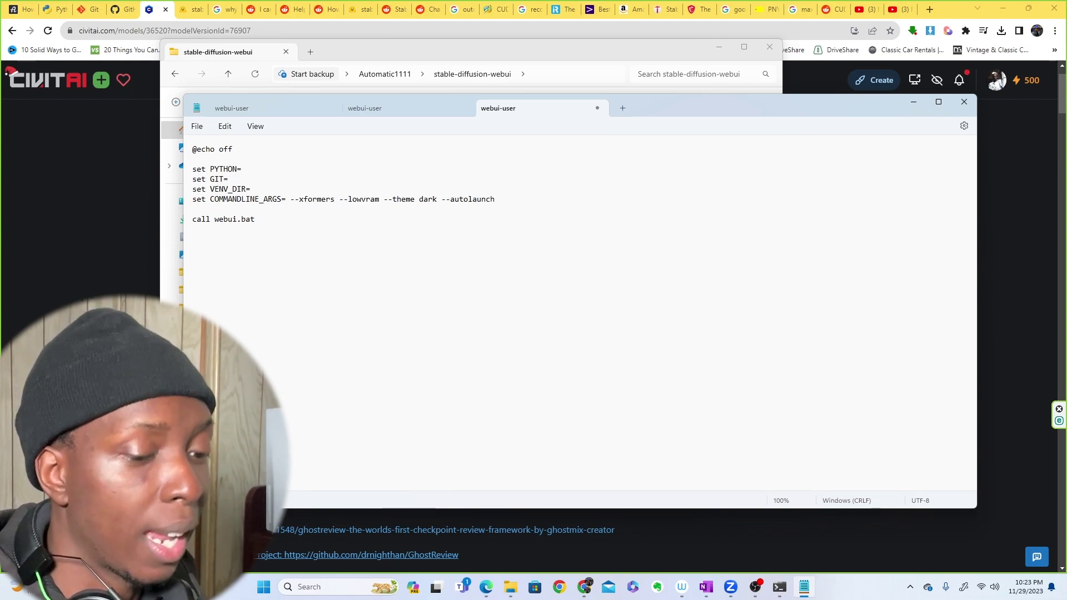